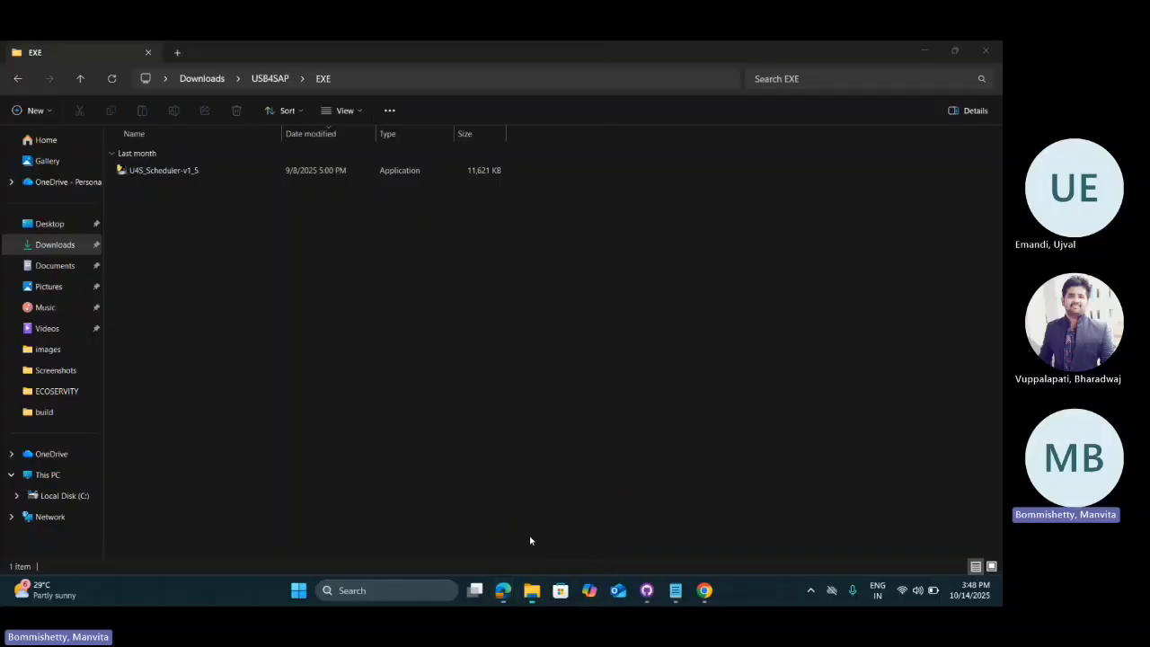
Step: Look through the EXE, CONFIG and LOGS subfolders of the USB4SAP folder in Downloads
left_click(219, 79)
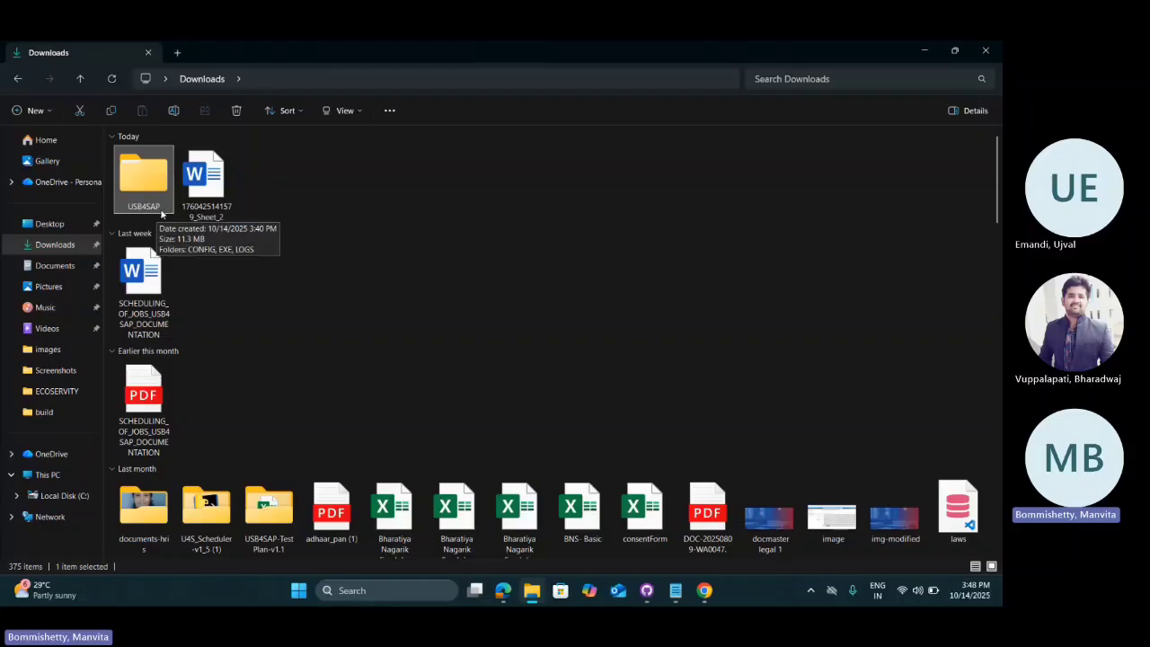
double_click(164, 212)
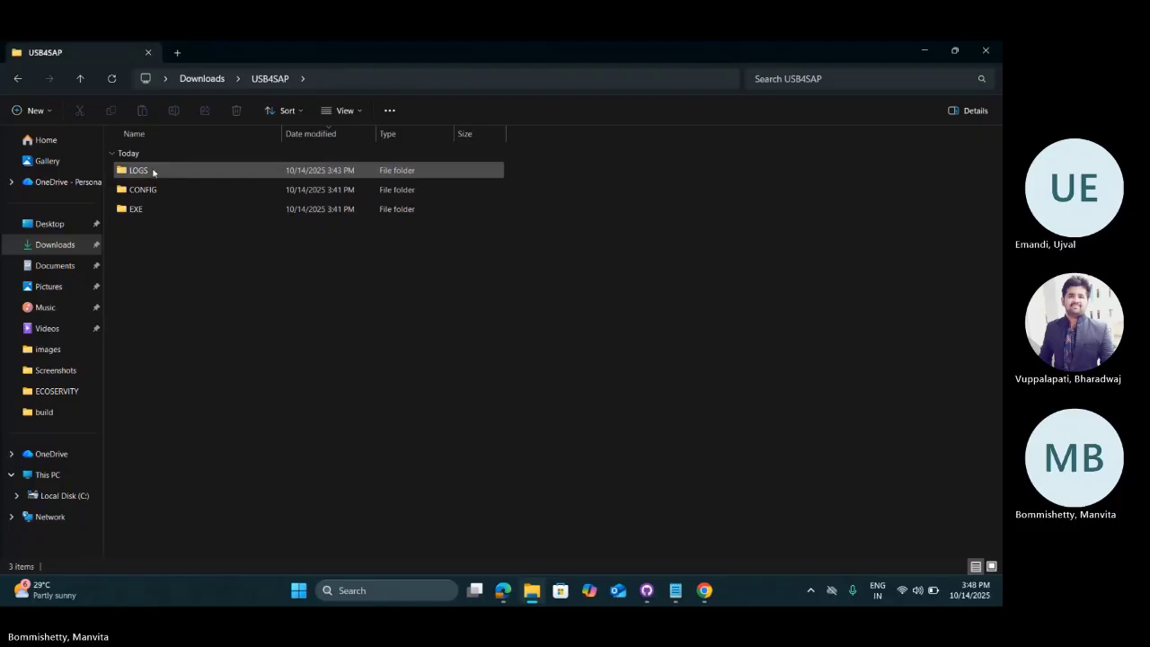
mouse_move(149, 220)
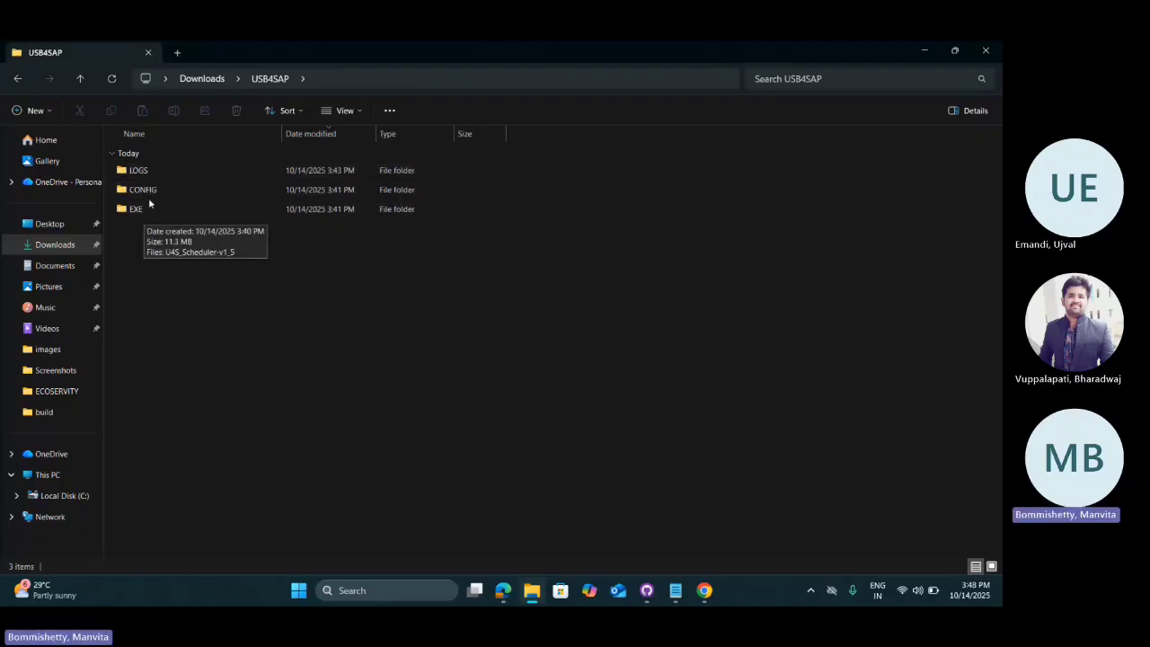
mouse_move(149, 200)
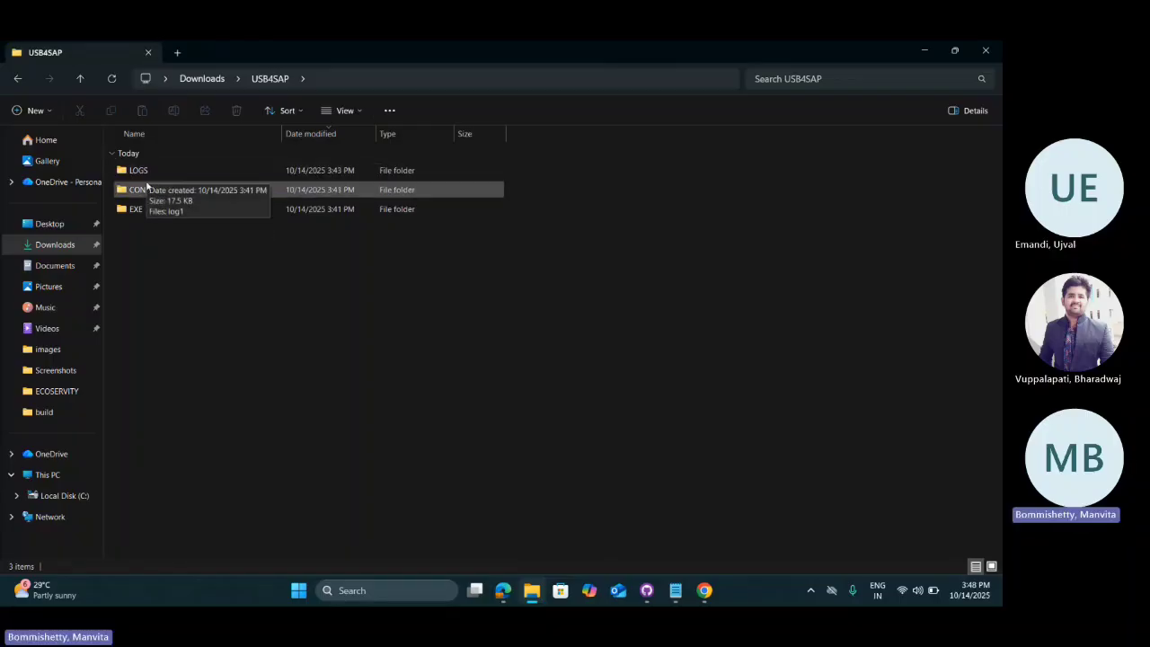
double_click(149, 212)
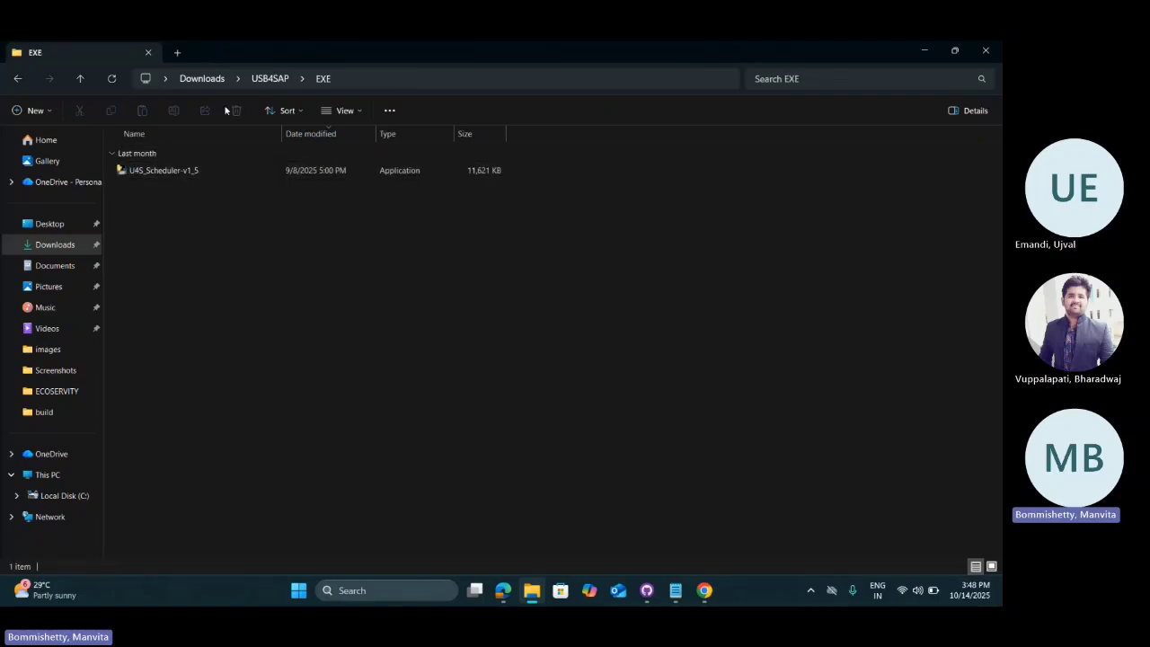
left_click(261, 79)
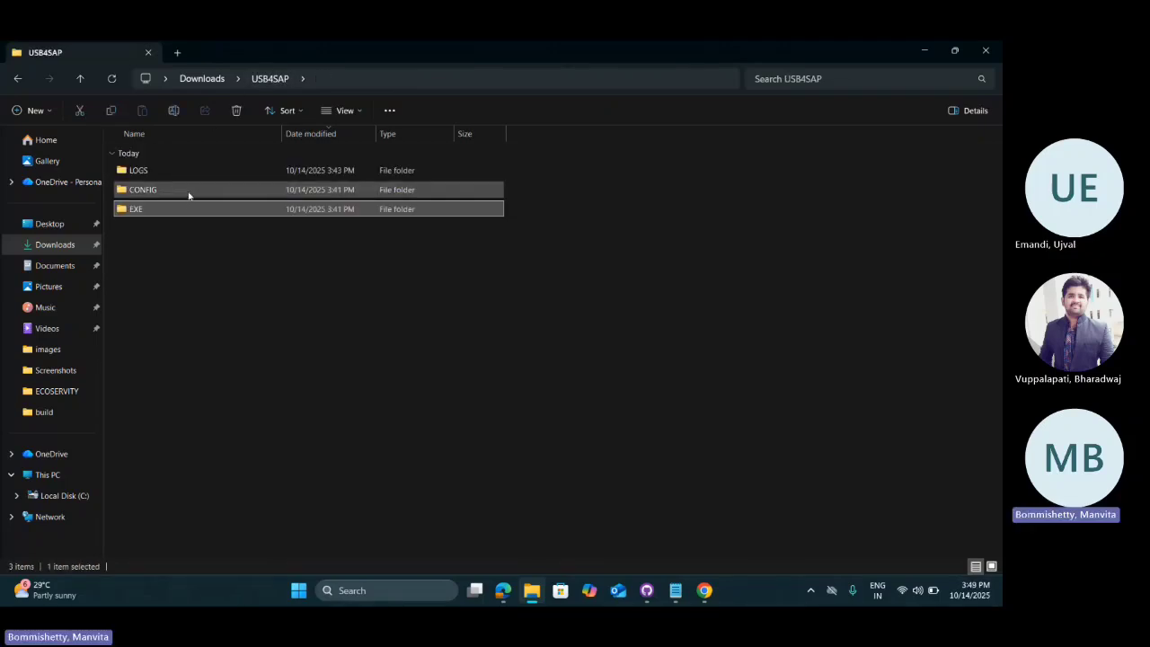
left_click(188, 194)
double_click(189, 194)
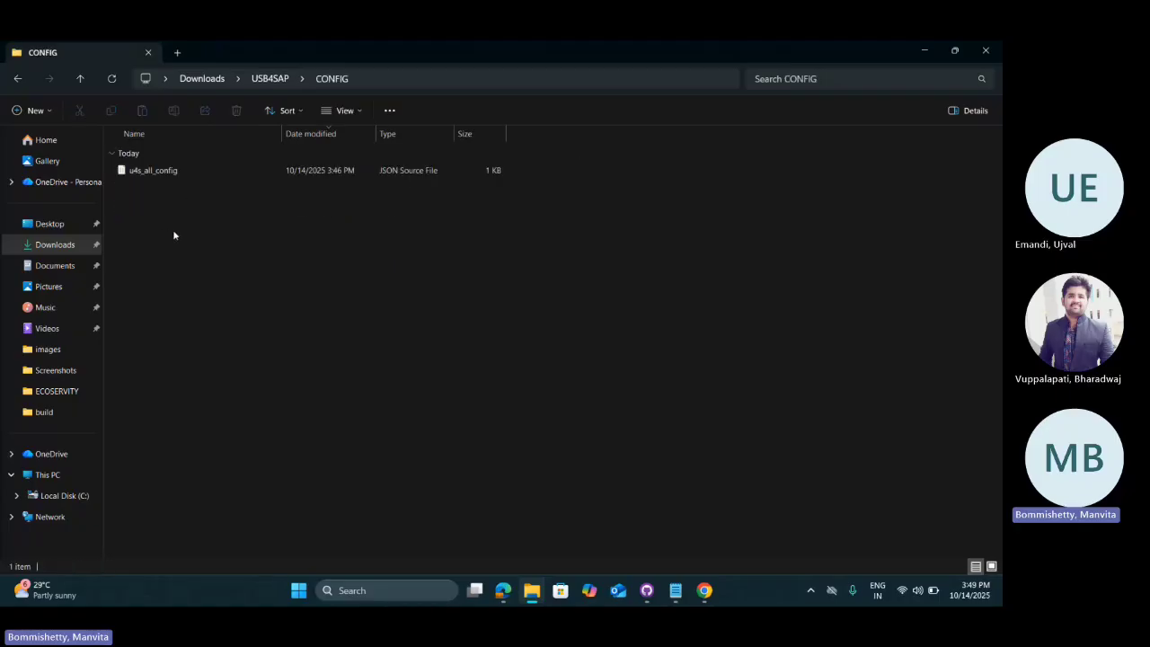
left_click(270, 79)
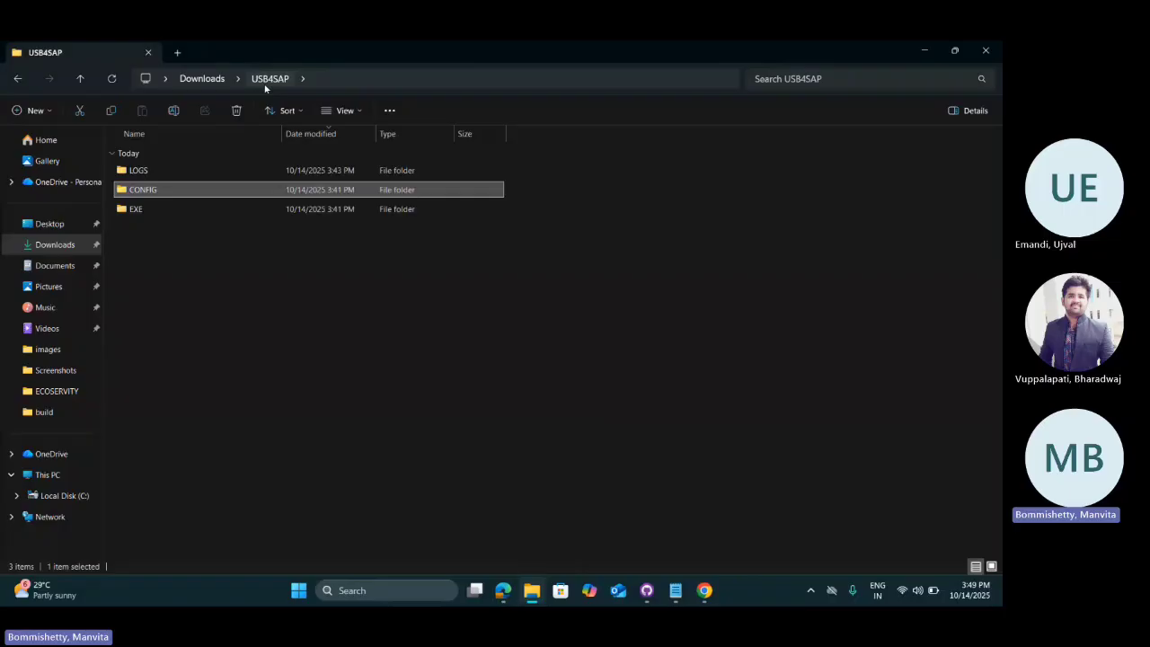
double_click(193, 170)
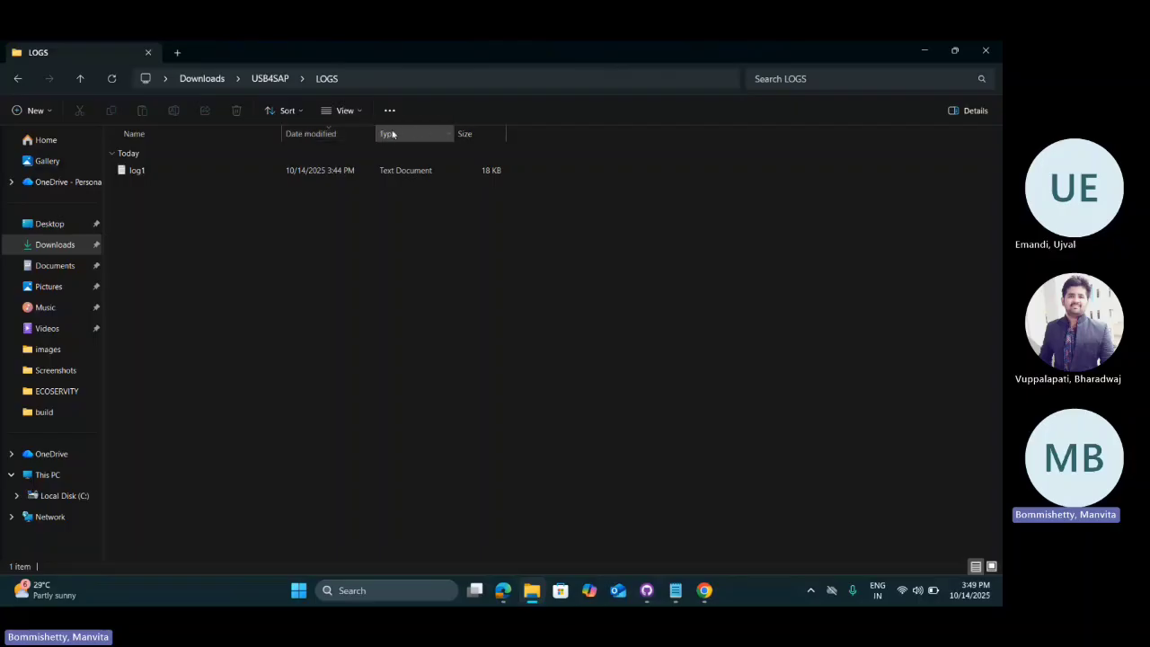
Step: Copy the path of the USB4SAP EXE folder and open a Command Prompt from that folder
left_click(274, 82)
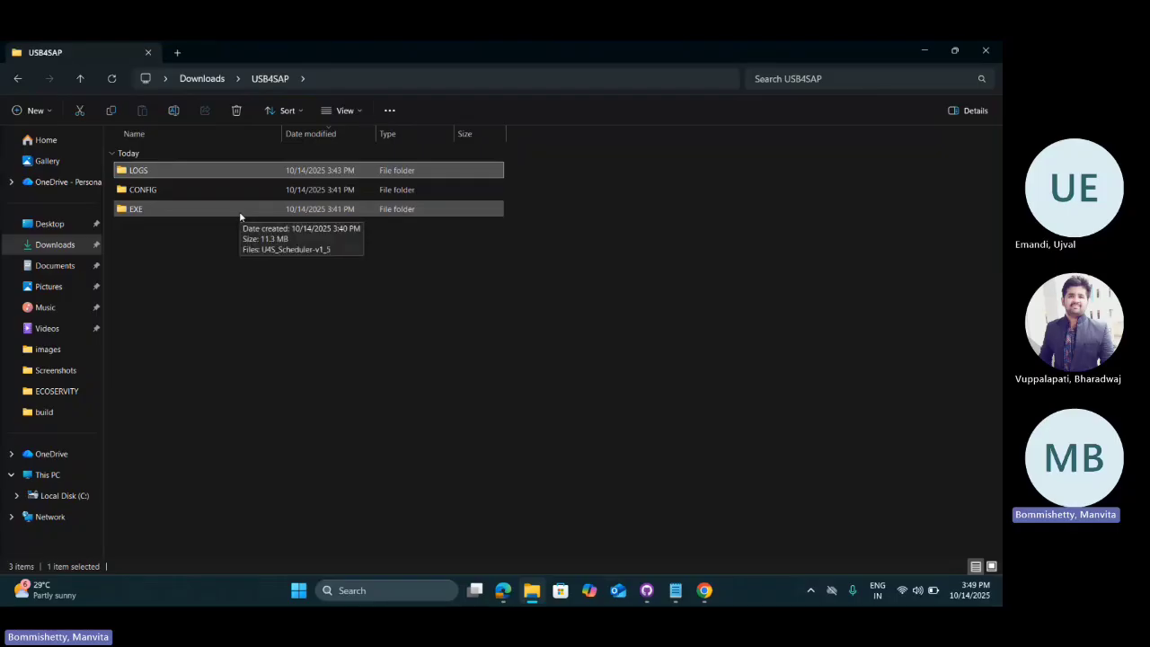
double_click(239, 211)
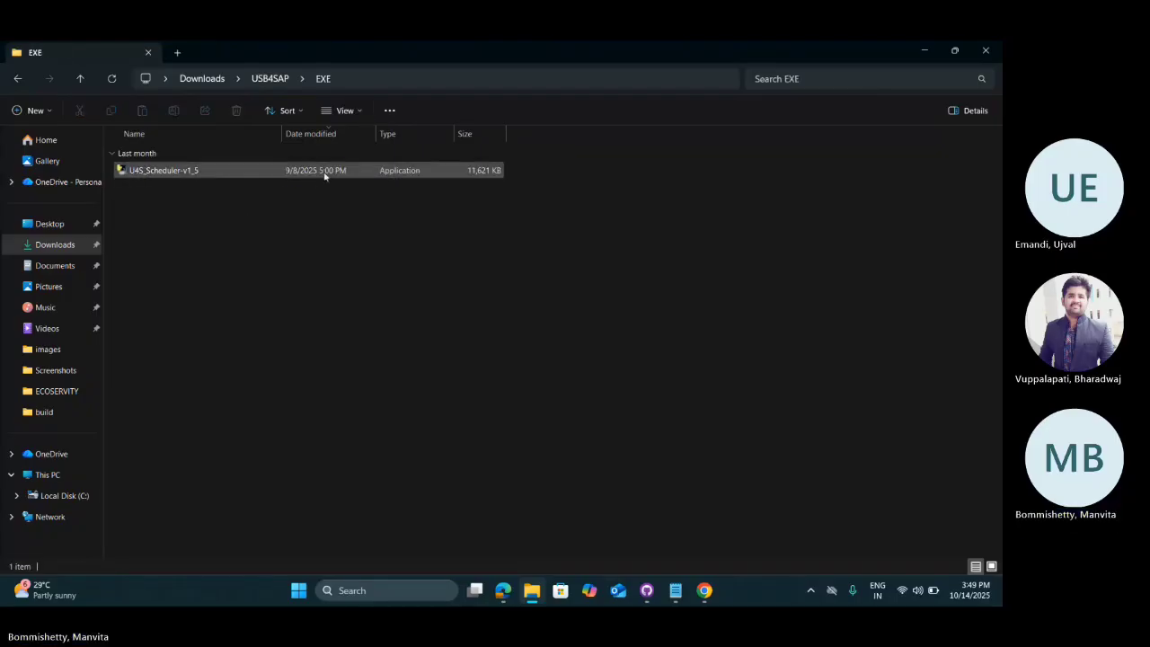
left_click(356, 83)
key("ctrl+c")
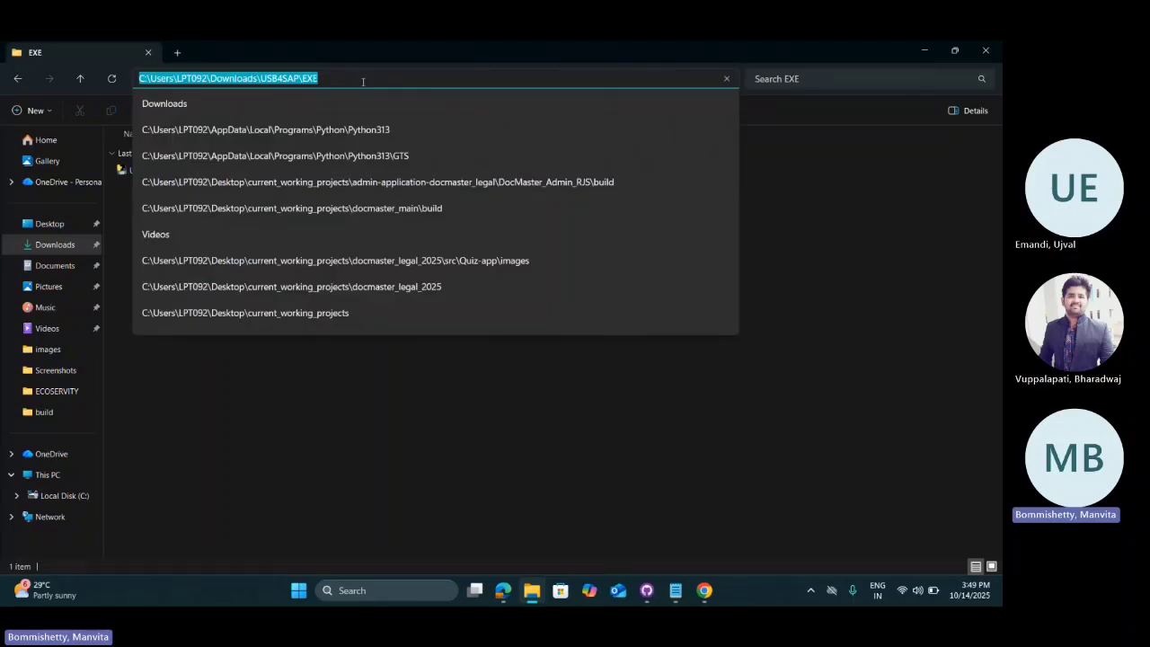
type("cmd")
key("Return")
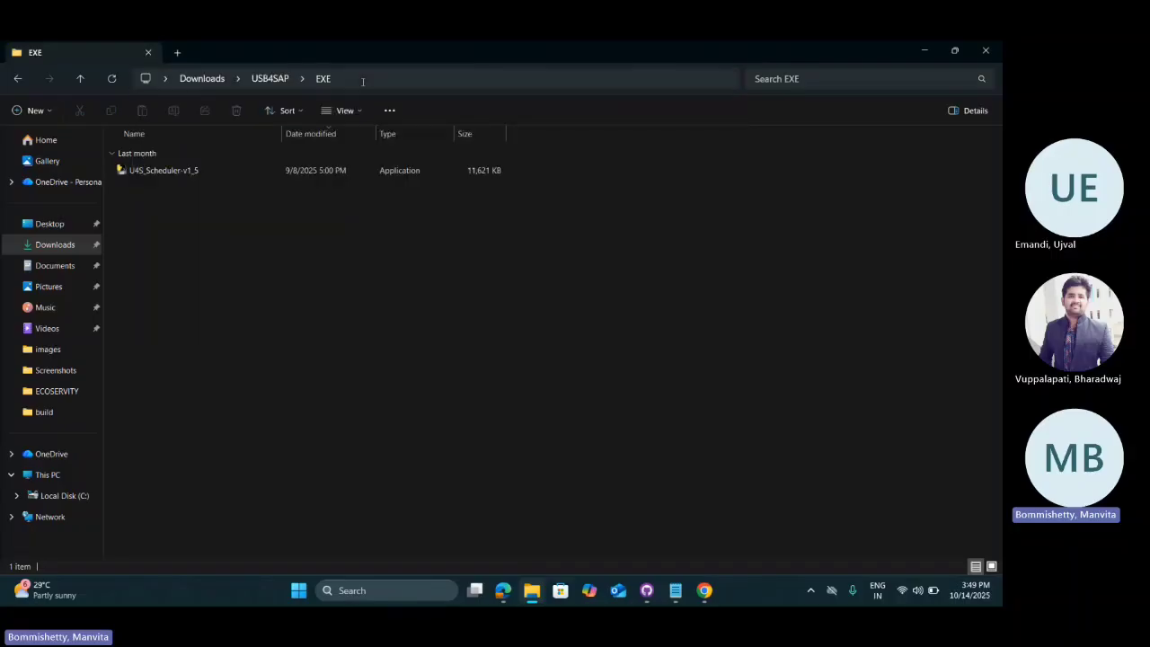
Step: Change the Command Prompt's directory to the copied Downloads\USB4SAP\EXE path with cd
type("cd")
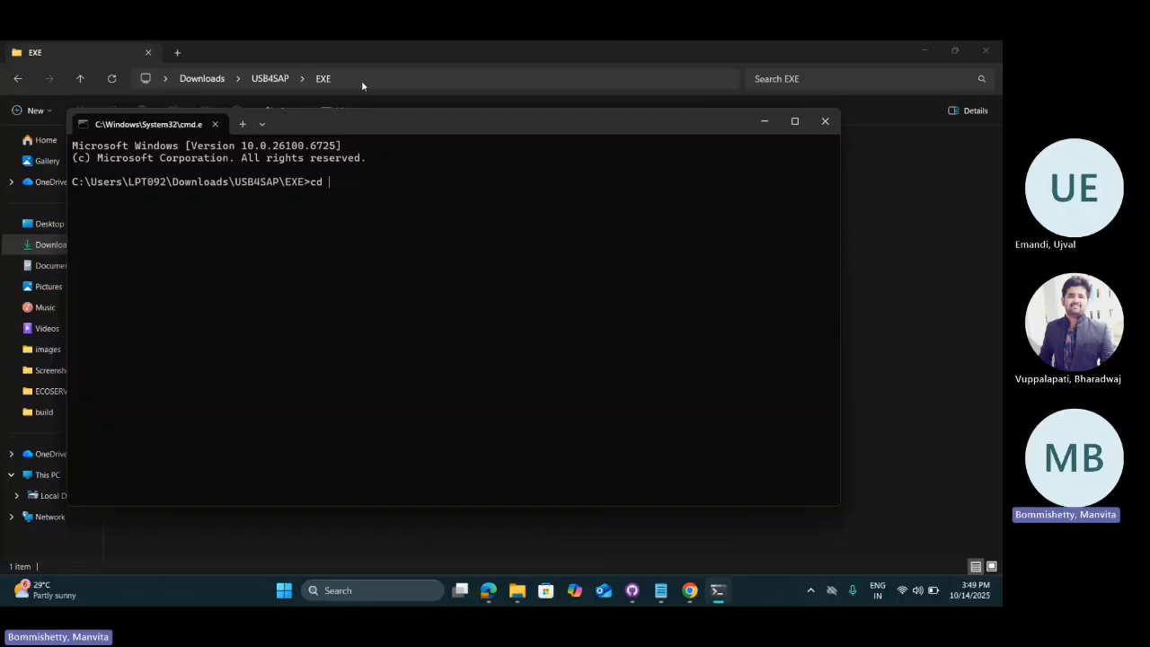
key("ctrl+v")
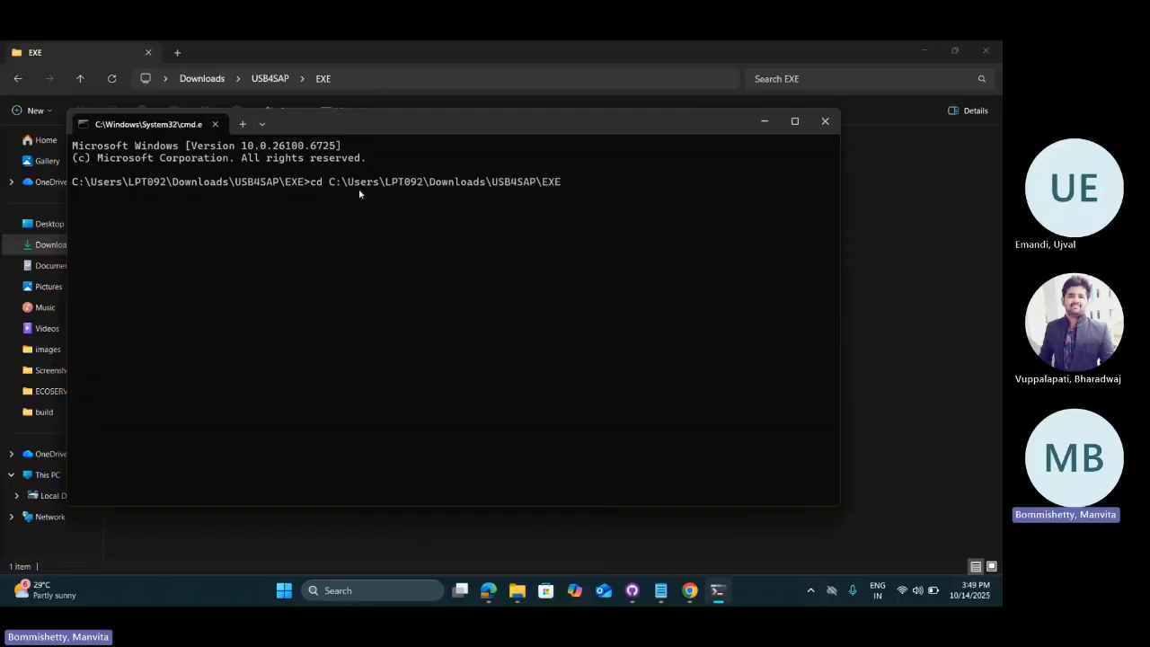
key("Return")
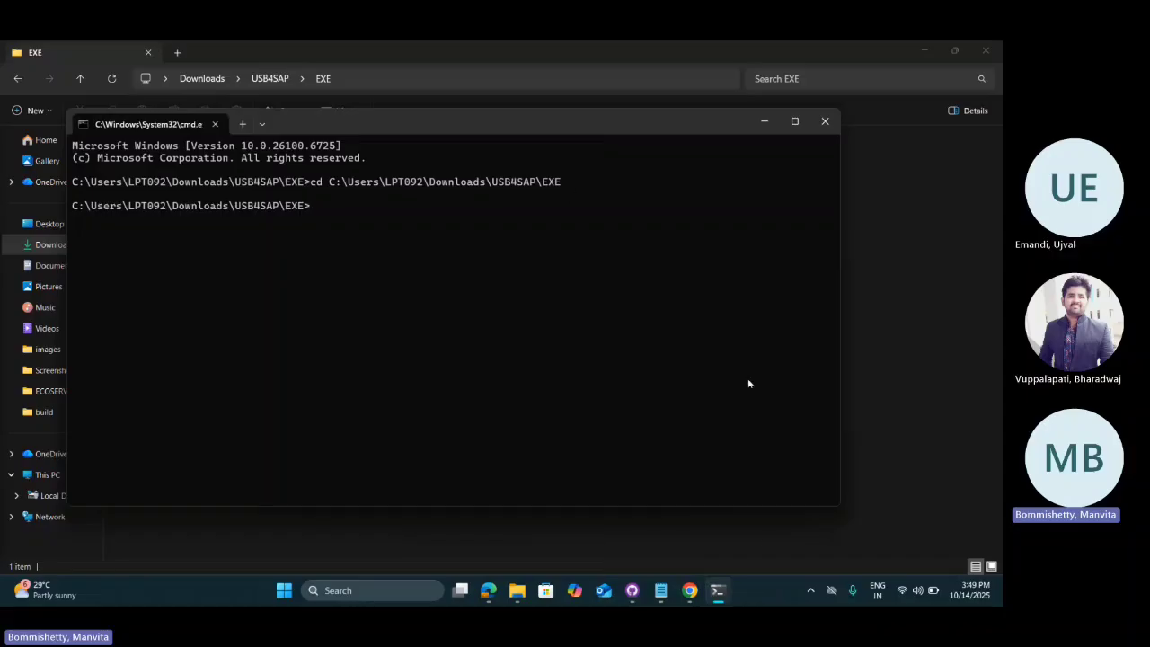
Step: Switch to the Notepad notes and copy the full U4S_Scheduler-v1_5.exe command line with its CONFIG and LOGS arguments
mouse_move(660, 590)
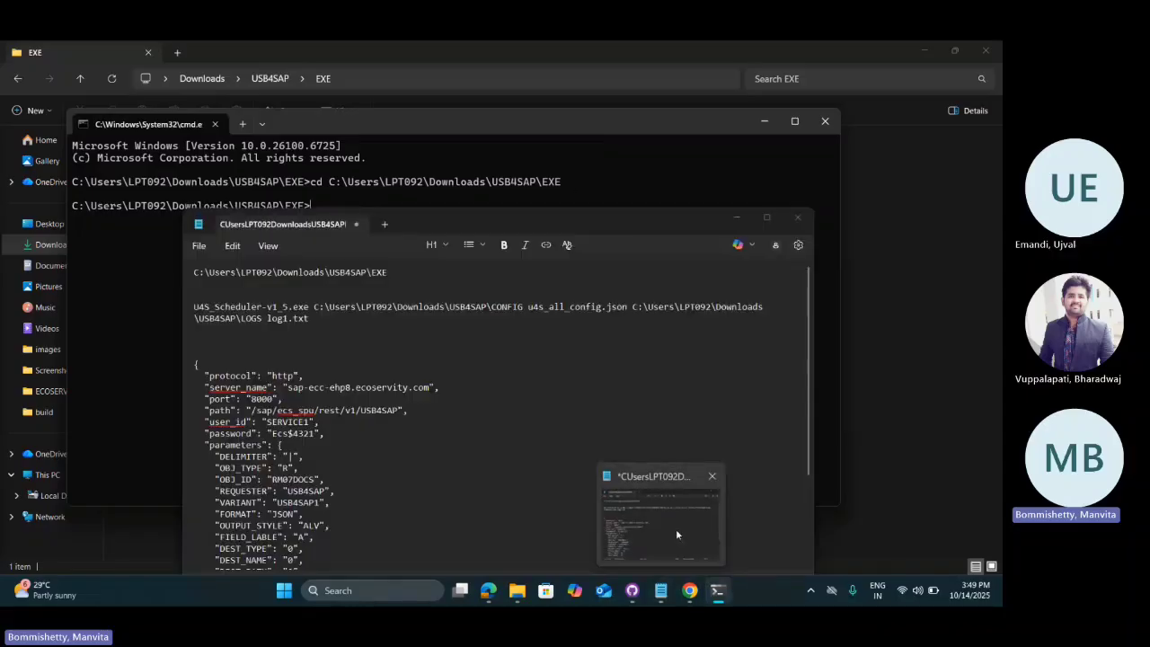
left_click(675, 528)
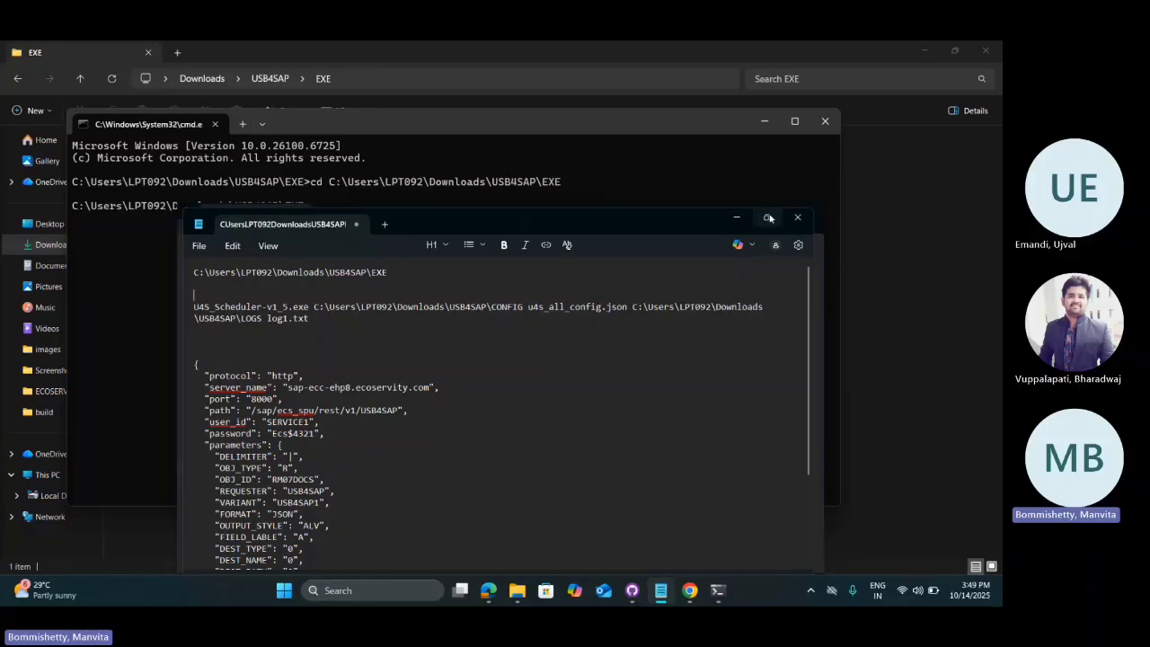
left_click(769, 218)
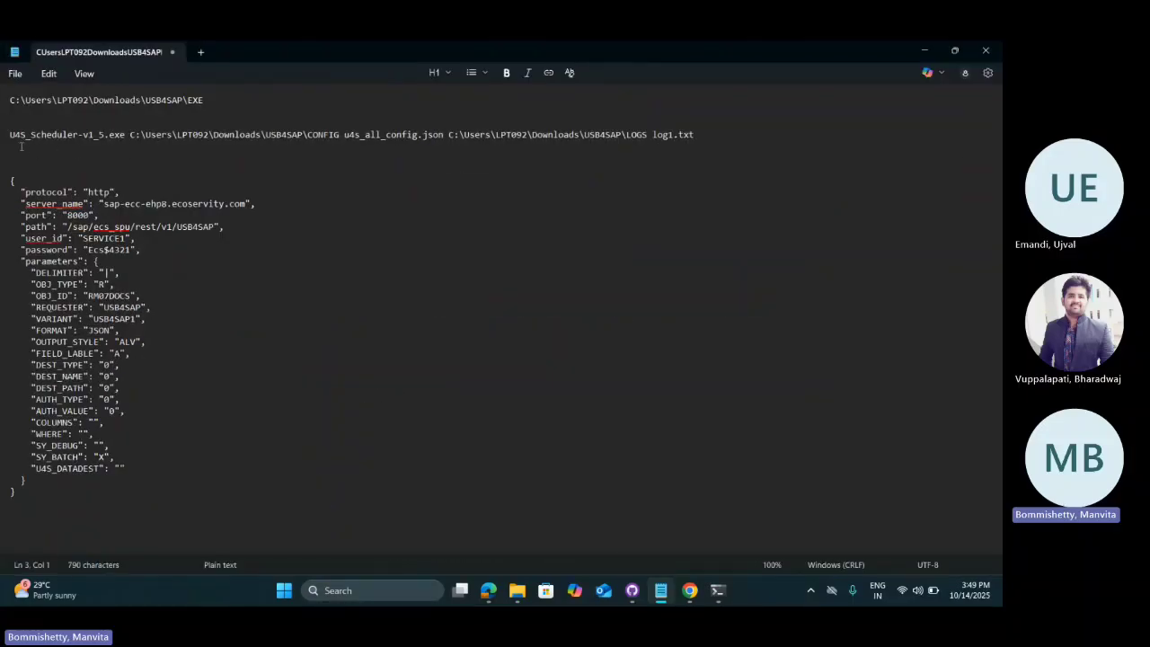
left_click(129, 135)
left_click(339, 136, "shift")
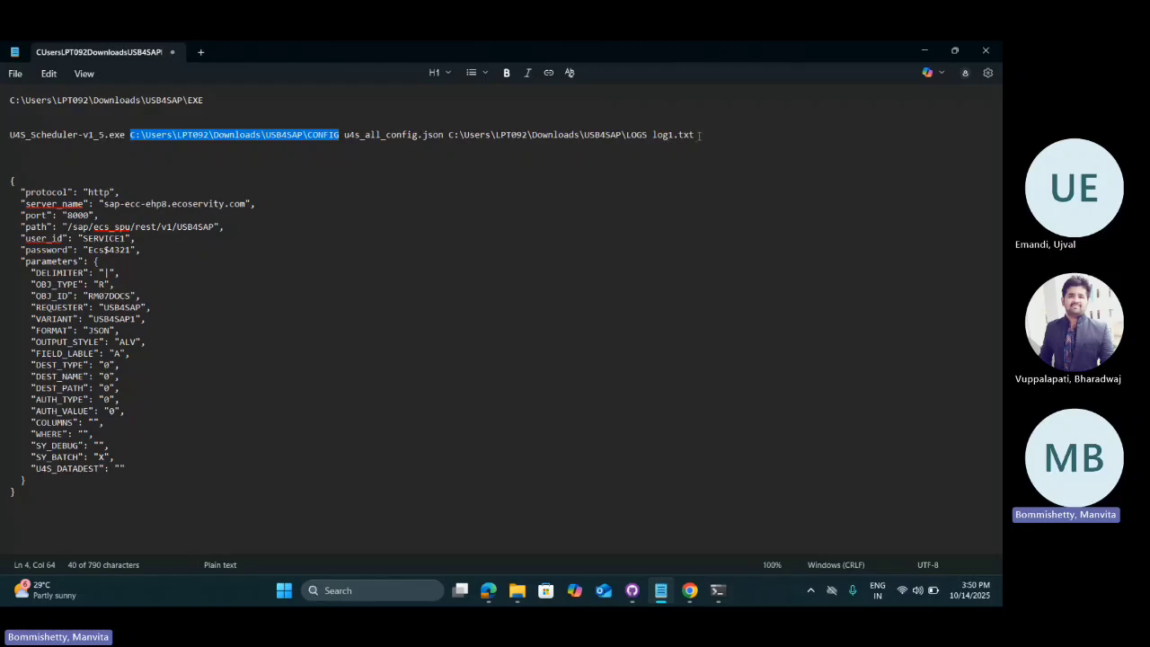
left_click(699, 135)
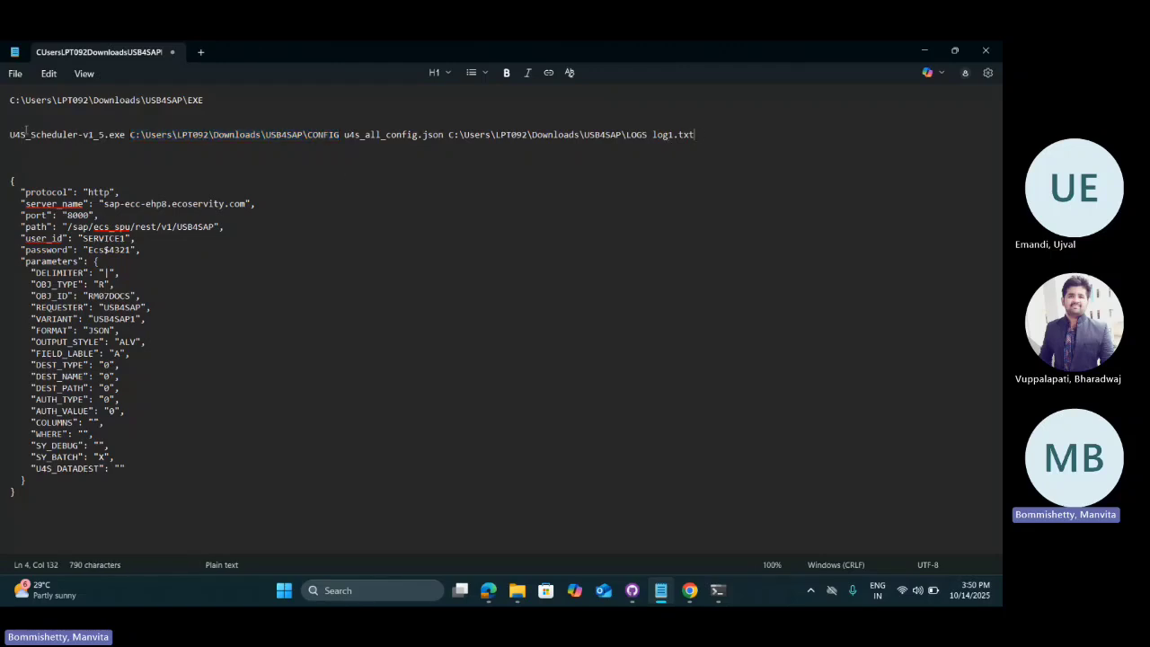
left_click(12, 136, "shift")
key("ctrl+c")
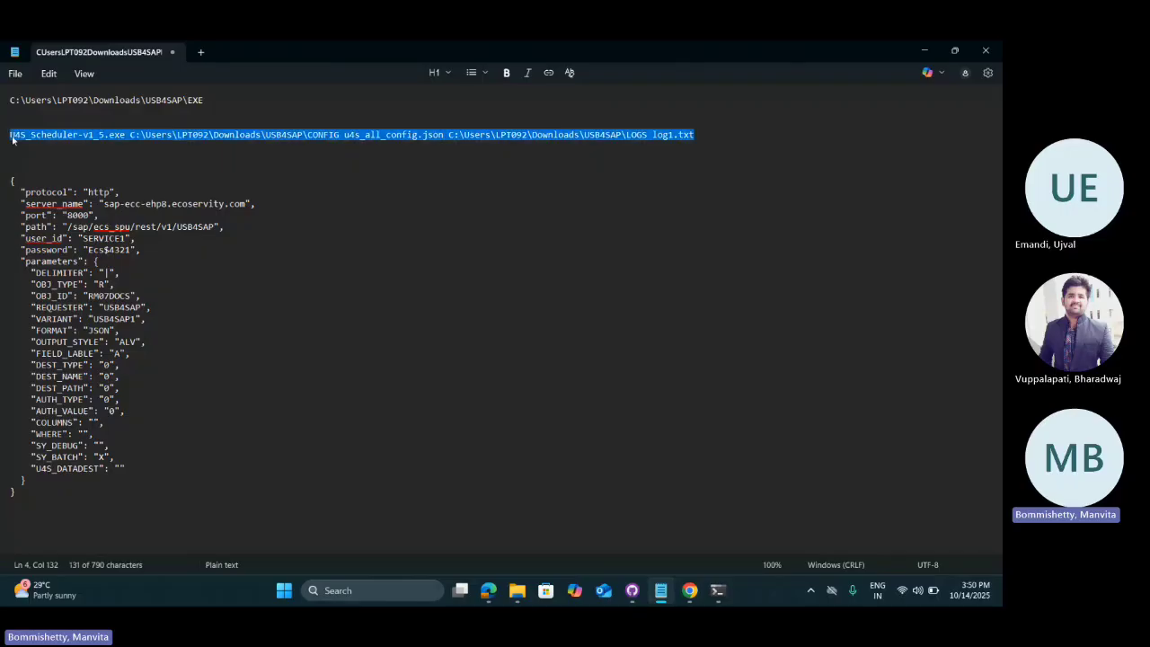
Step: Paste the scheduler command into Command Prompt and change its log file name to log01.txt
mouse_move(717, 588)
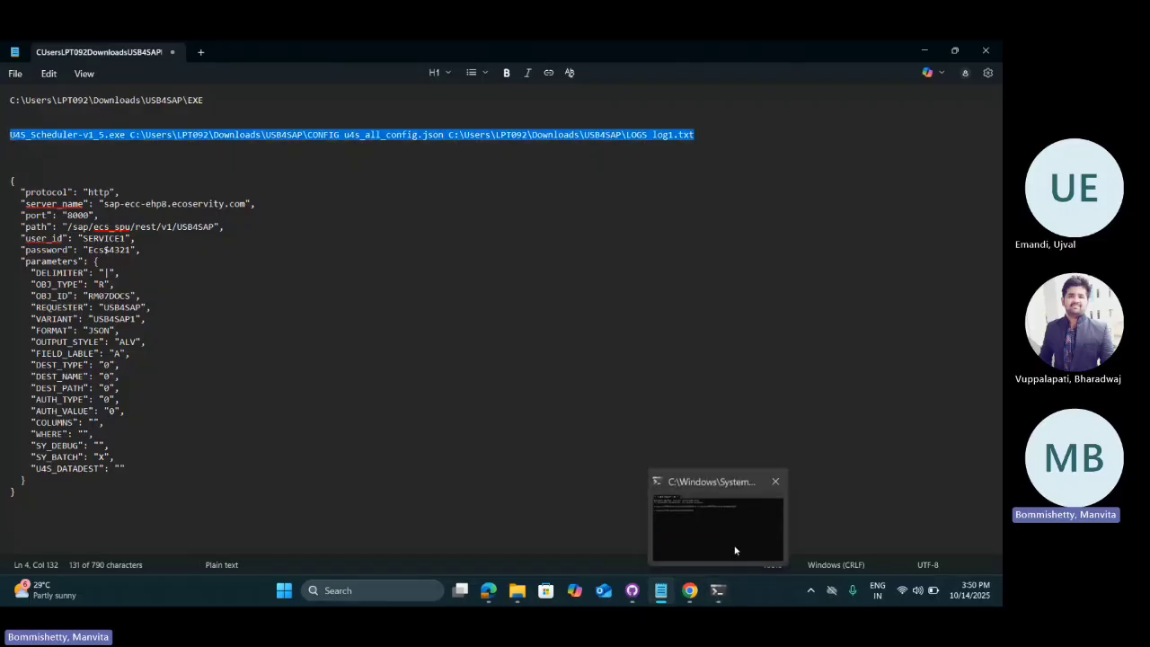
left_click(735, 548)
key("ctrl+v")
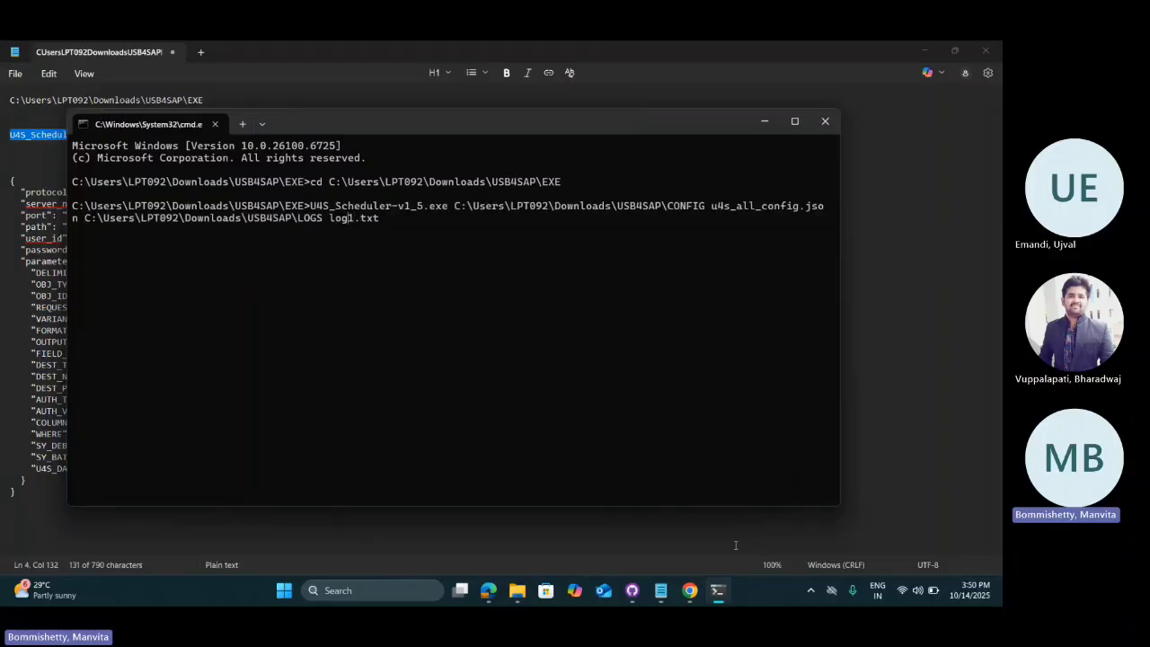
type("0")
Step: Open u4s_all_config.json from the USB4SAP CONFIG folder and review its connection settings and parameters block
mouse_move(517, 591)
left_click(513, 518)
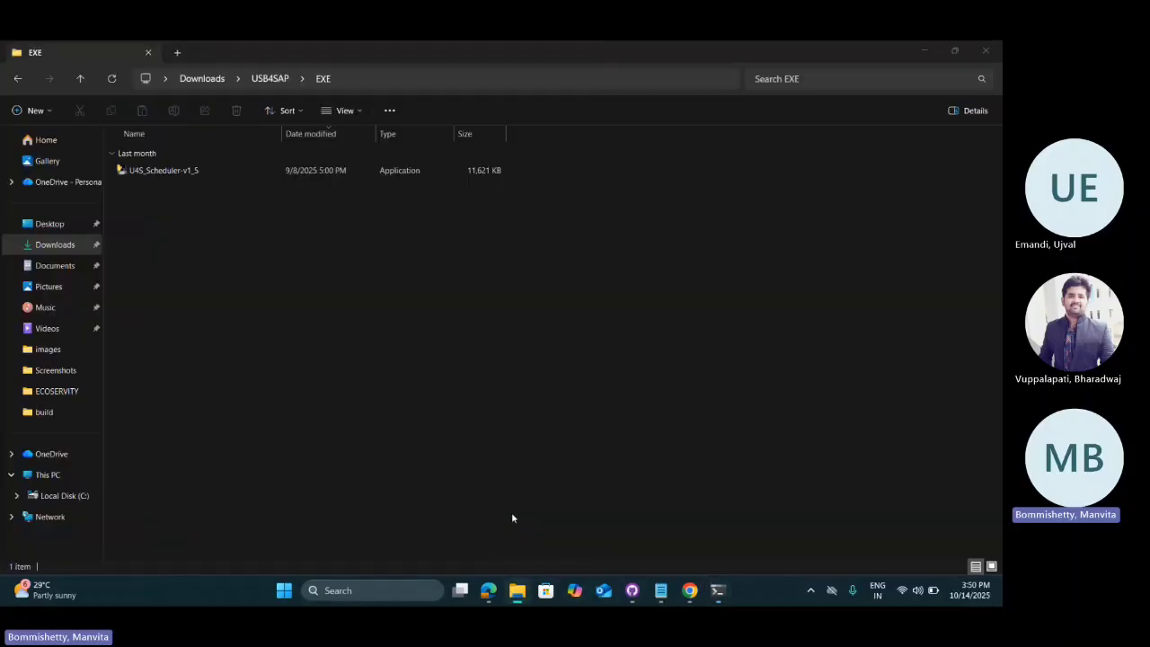
left_click(264, 79)
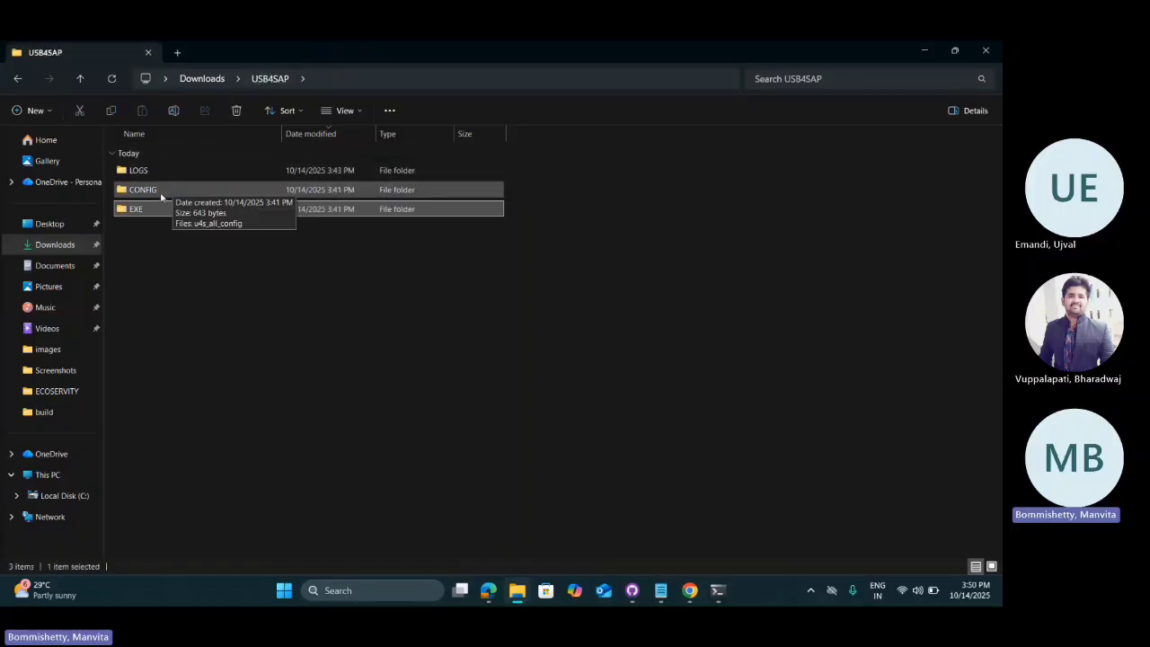
double_click(160, 191)
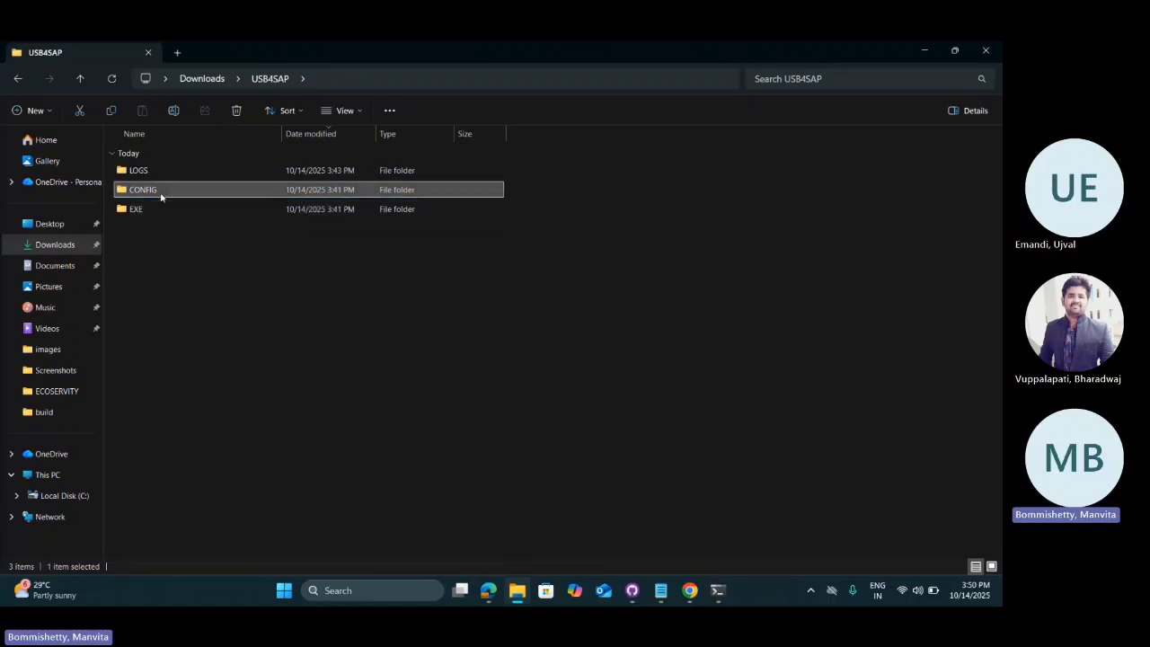
left_click(174, 169)
double_click(152, 170)
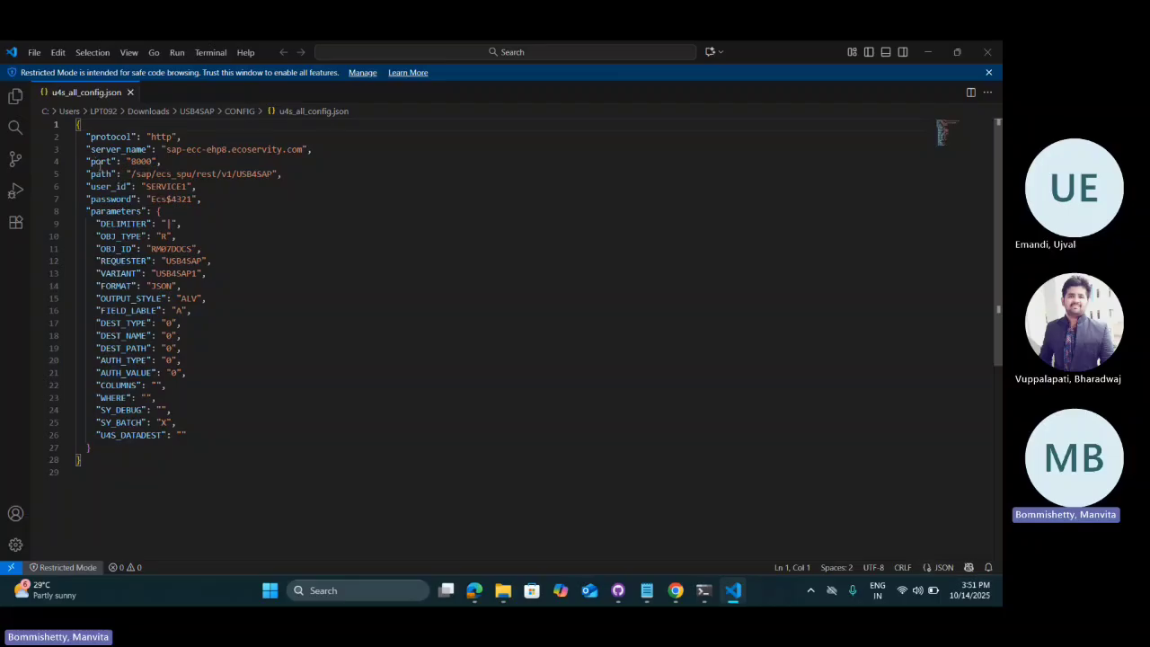
left_click_drag(284, 174, 81, 137)
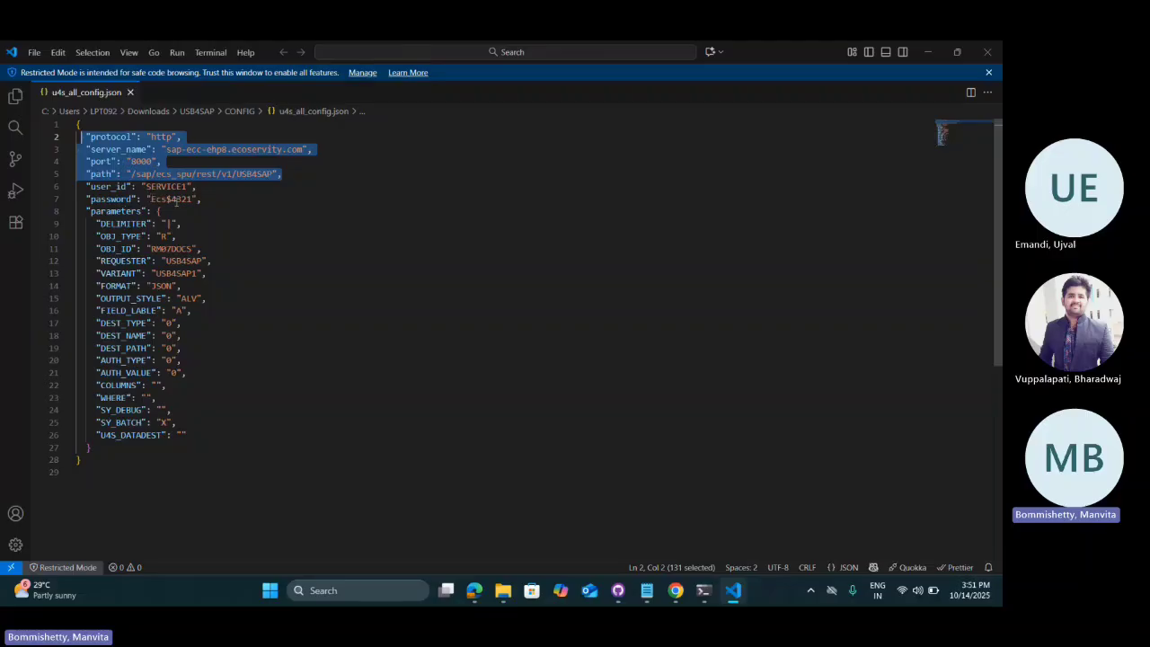
left_click_drag(86, 208, 119, 473)
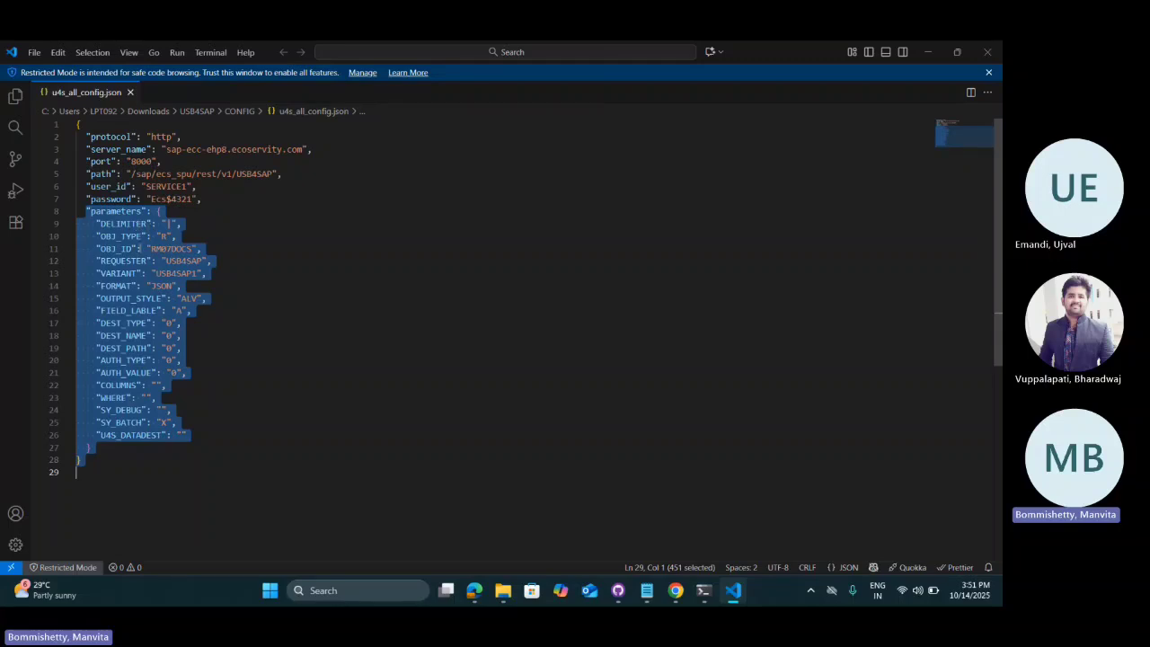
left_click(212, 261)
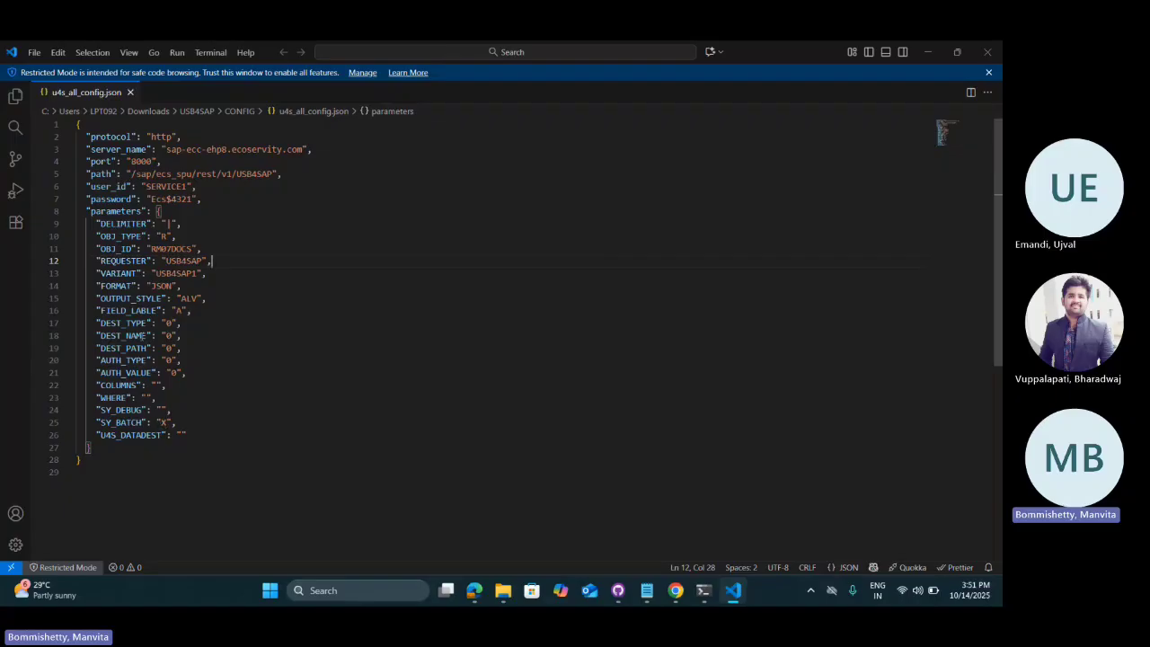
left_click(143, 336)
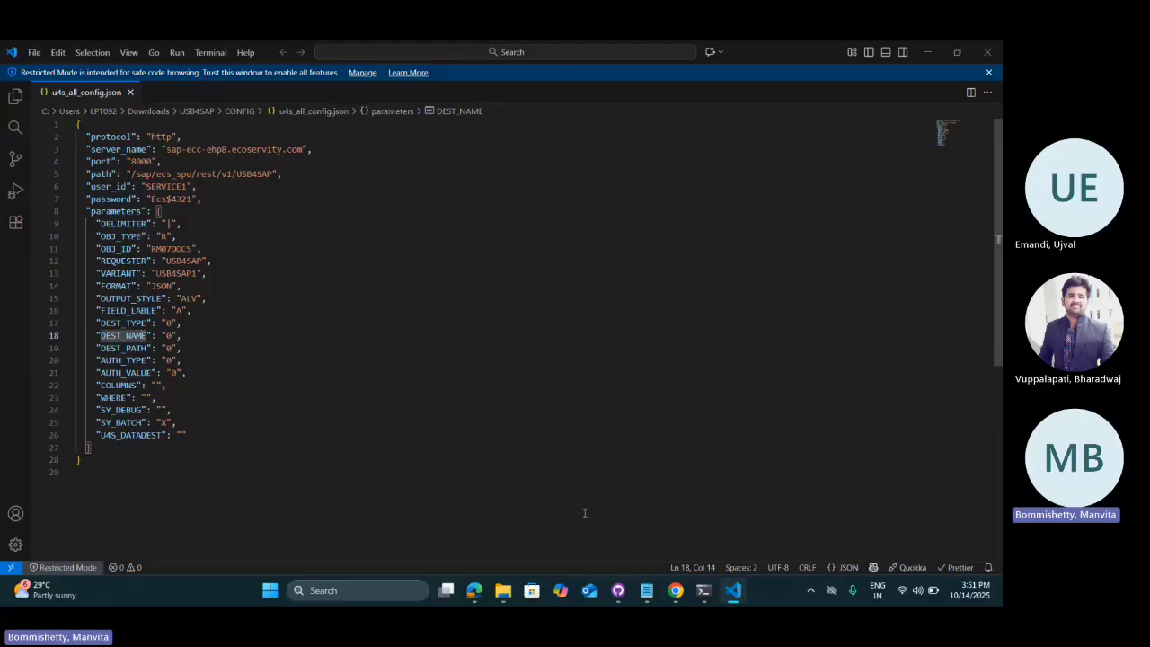
Step: Return to Command Prompt and run the prepared U4S_Scheduler-v1_5.exe command
left_click(706, 545)
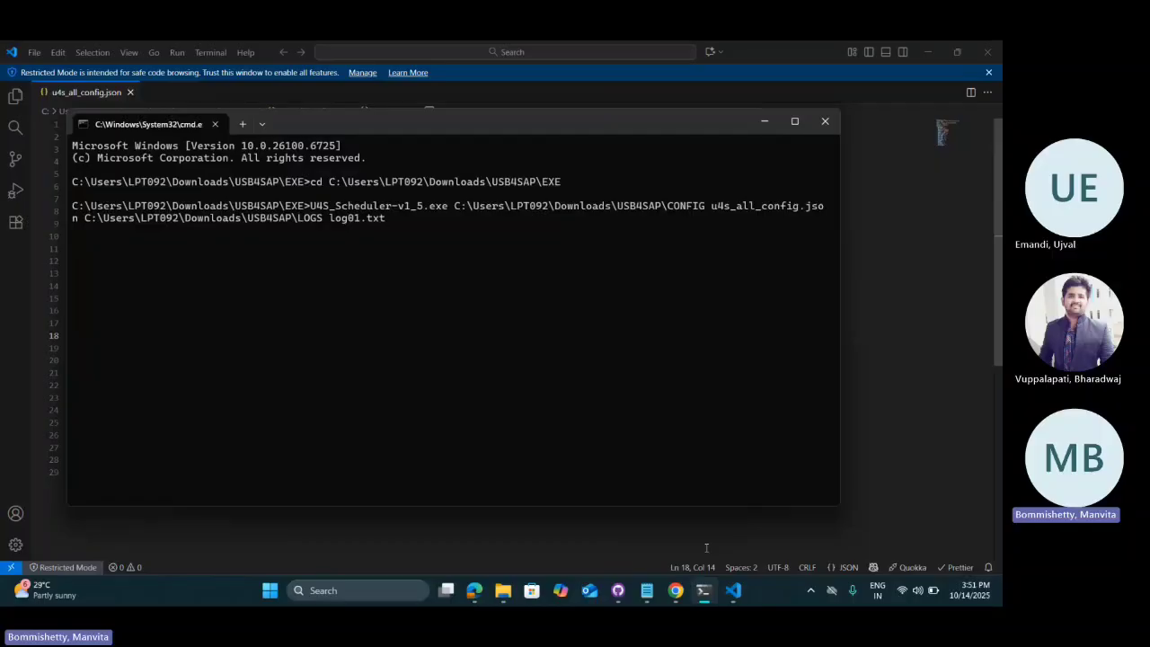
key("Return")
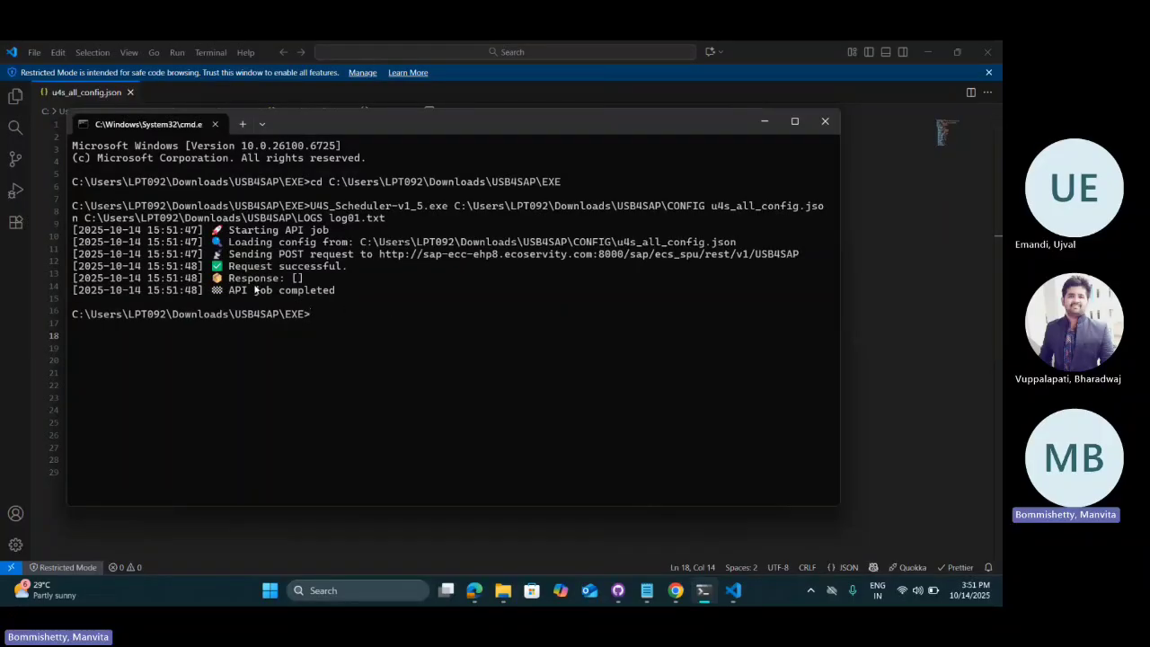
Step: Clear the SY_BATCH value to an empty string in u4s_all_config.json and save the file
left_click(864, 270)
double_click(167, 423)
key("BackSpace")
key("ctrl+s")
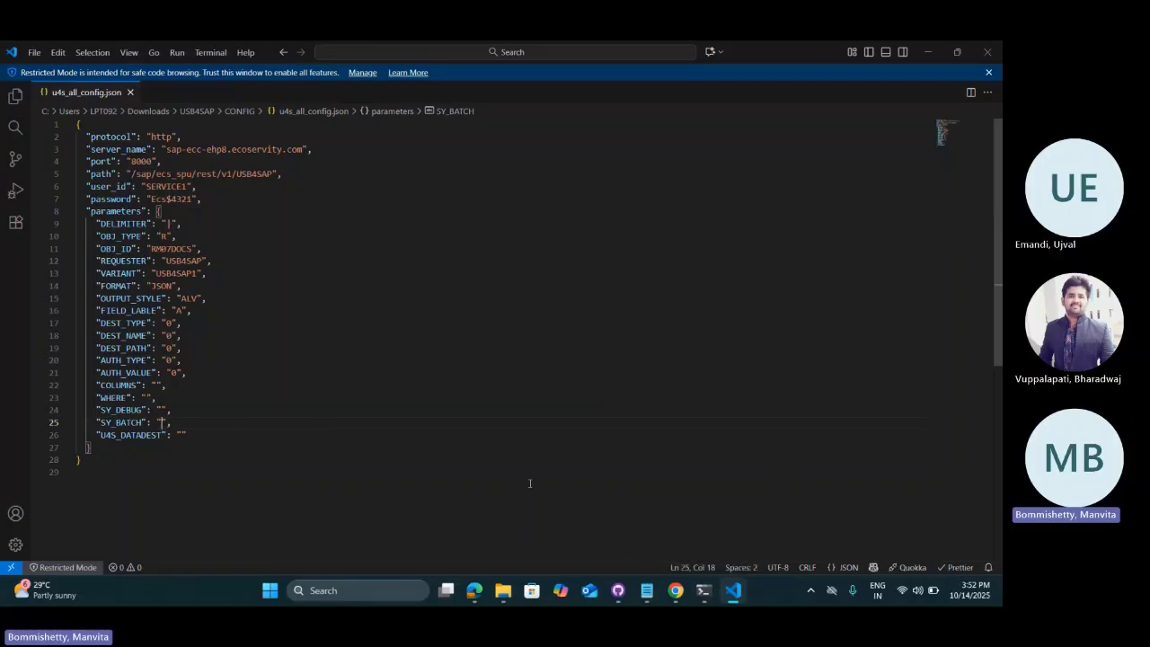
Step: Switch to Command Prompt and recall the previous U4S_Scheduler-v1_5.exe command with u4s_all_config.json and log01.txt
mouse_move(703, 591)
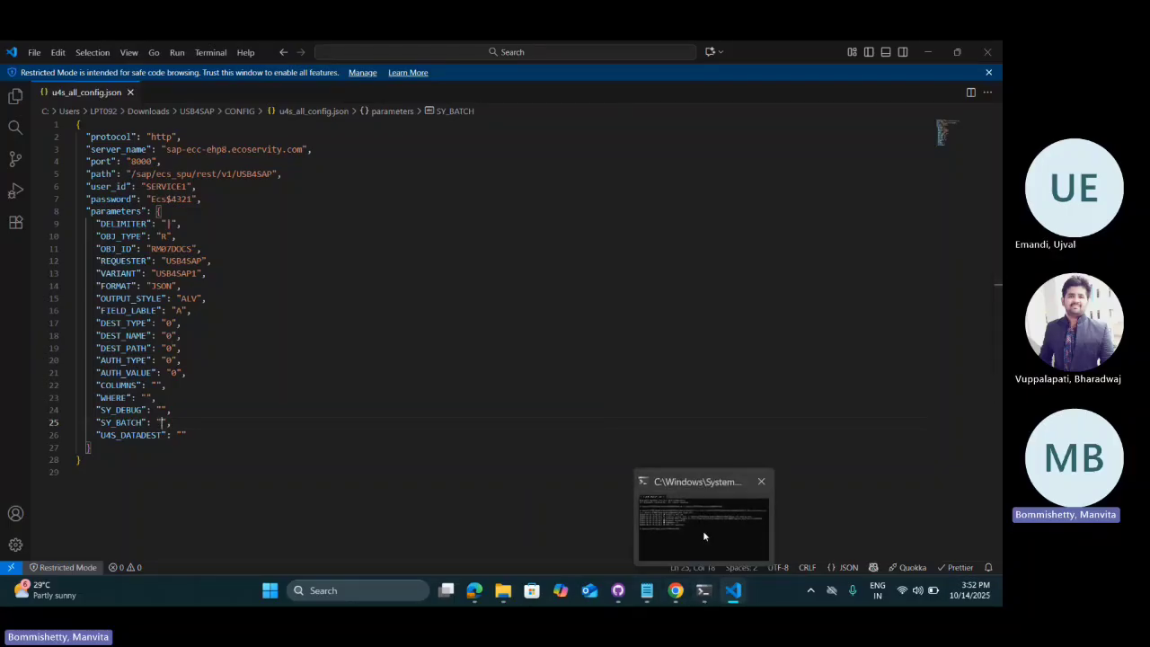
left_click(703, 531)
key("Up")
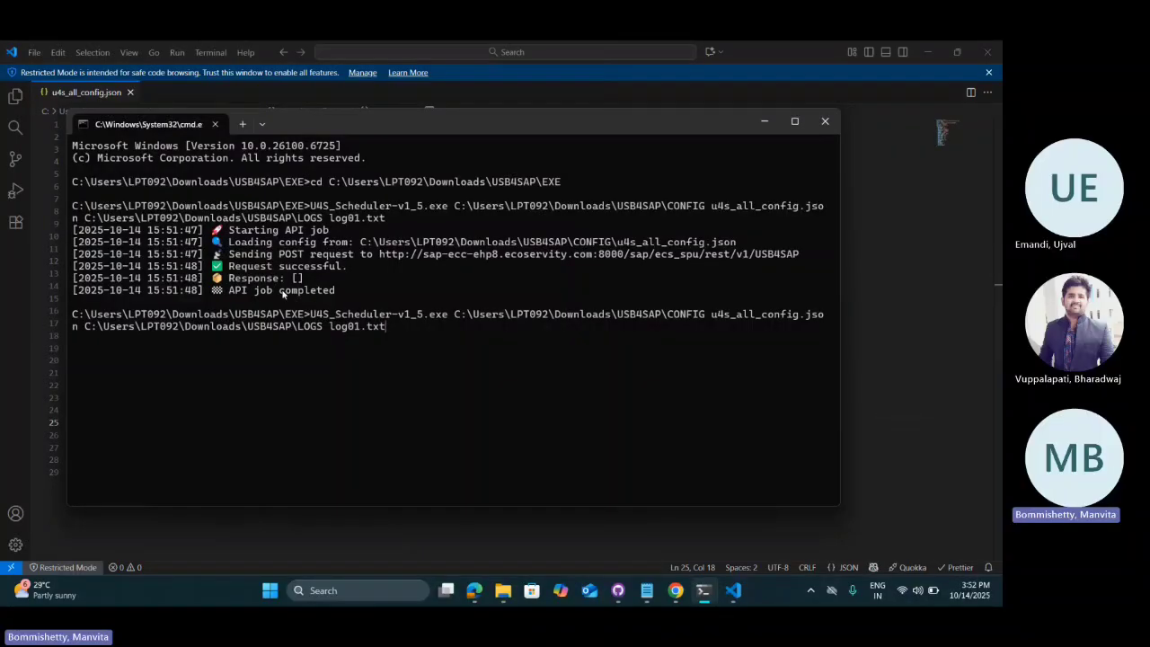
Step: Open log01.txt from the USB4SAP LOGS folder and select all of its entries to examine the first run
mouse_move(502, 600)
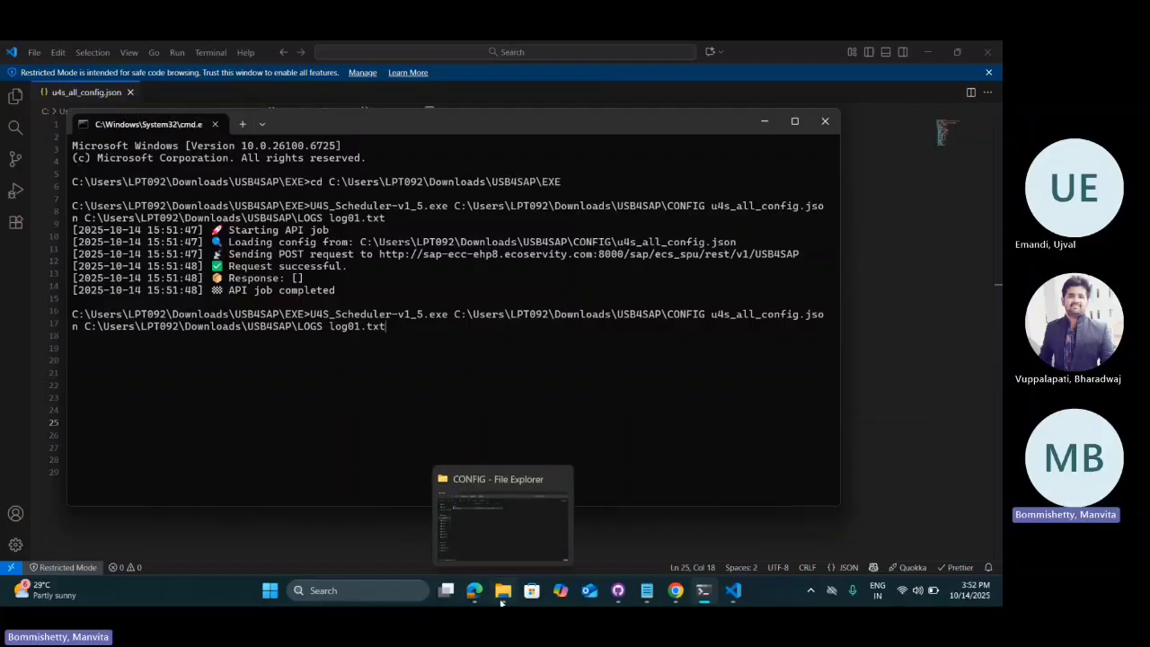
left_click(493, 525)
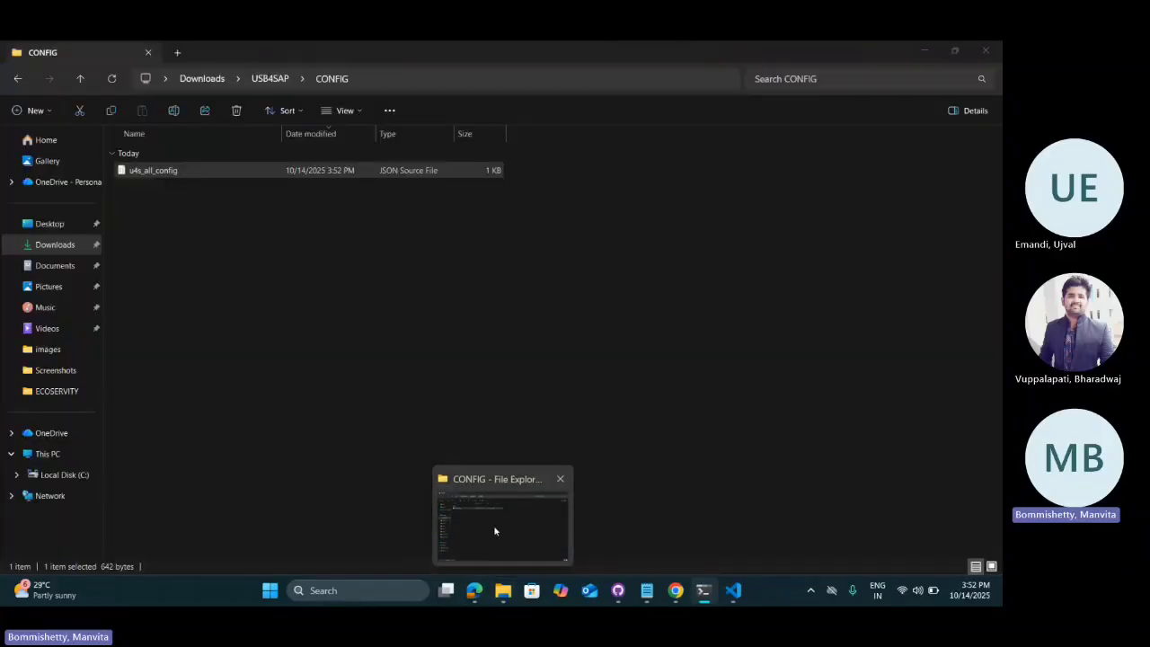
left_click(268, 78)
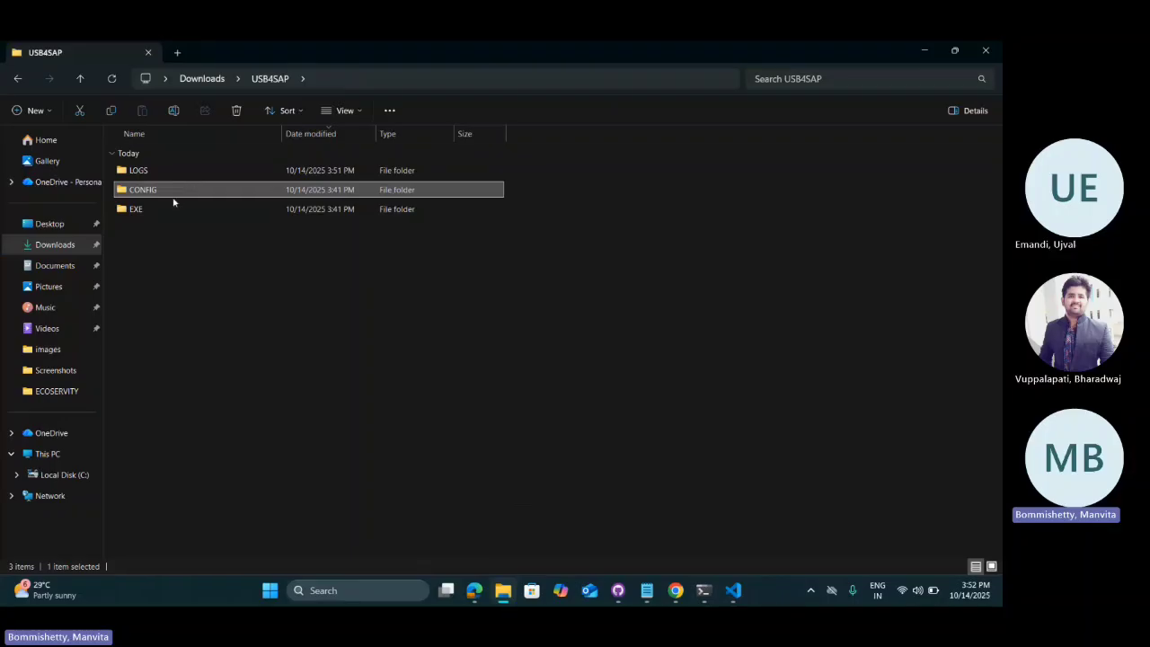
double_click(166, 170)
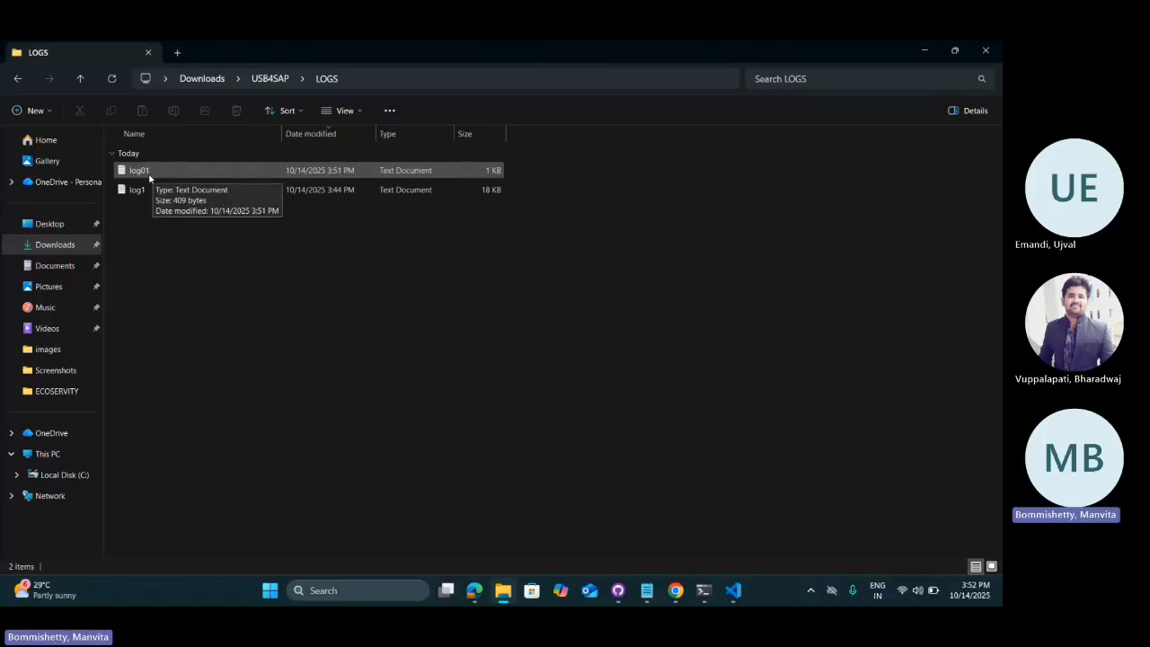
double_click(252, 172)
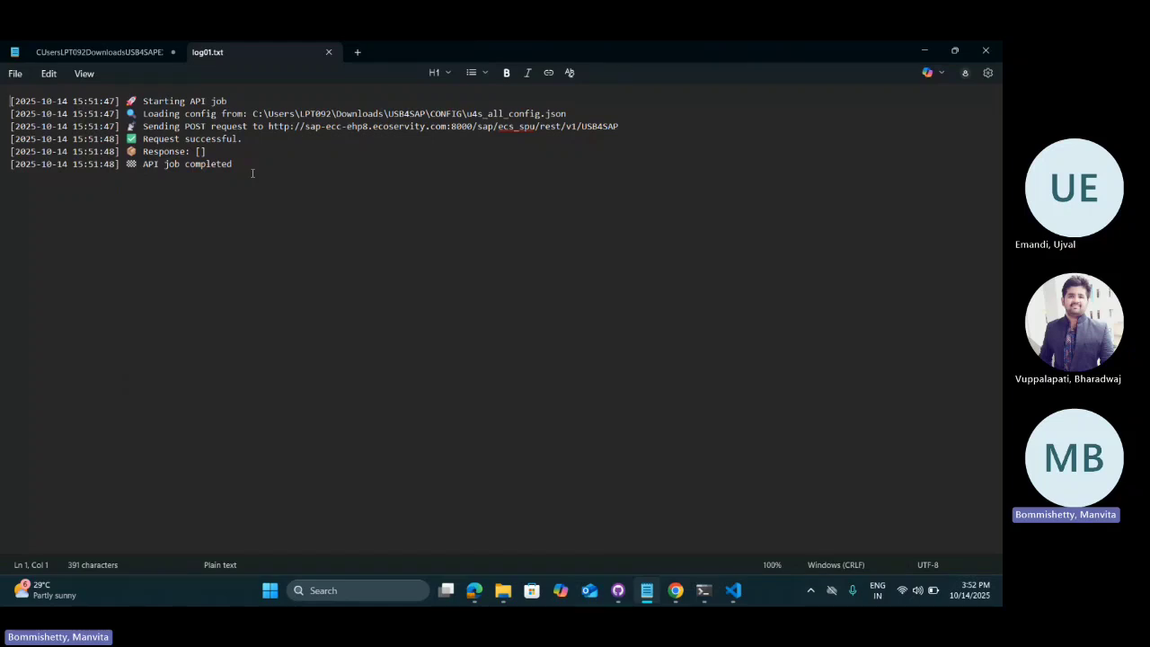
key("ctrl+a")
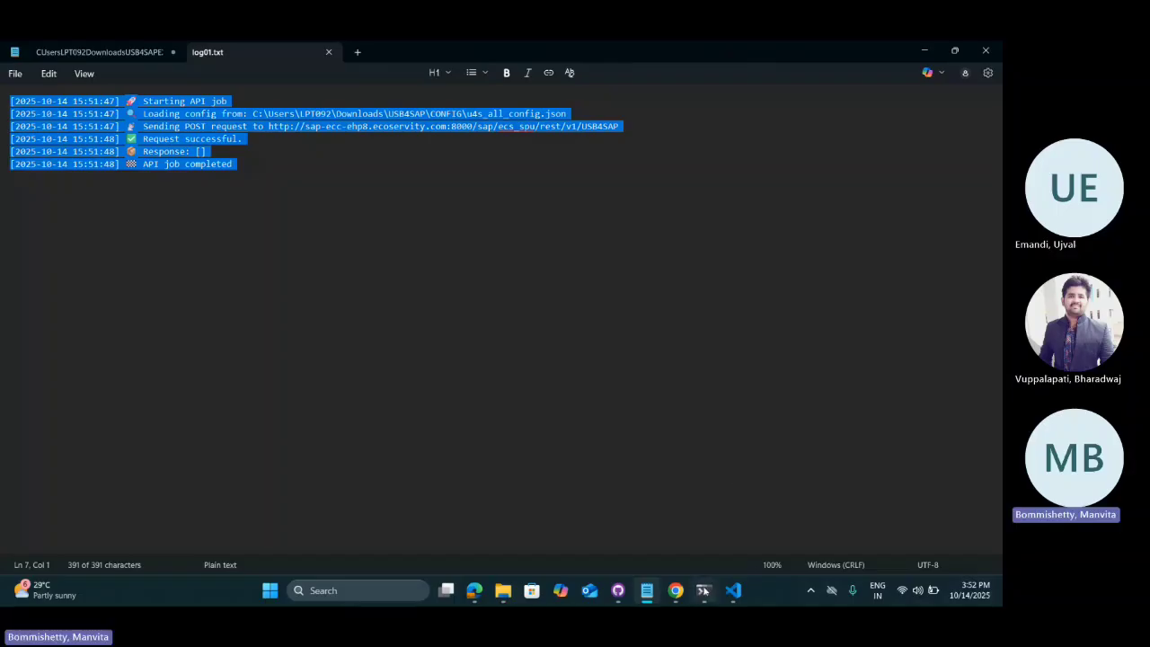
Step: Return to Command Prompt, run the recalled scheduler command and review its output from the beginning
mouse_move(704, 590)
left_click(696, 536)
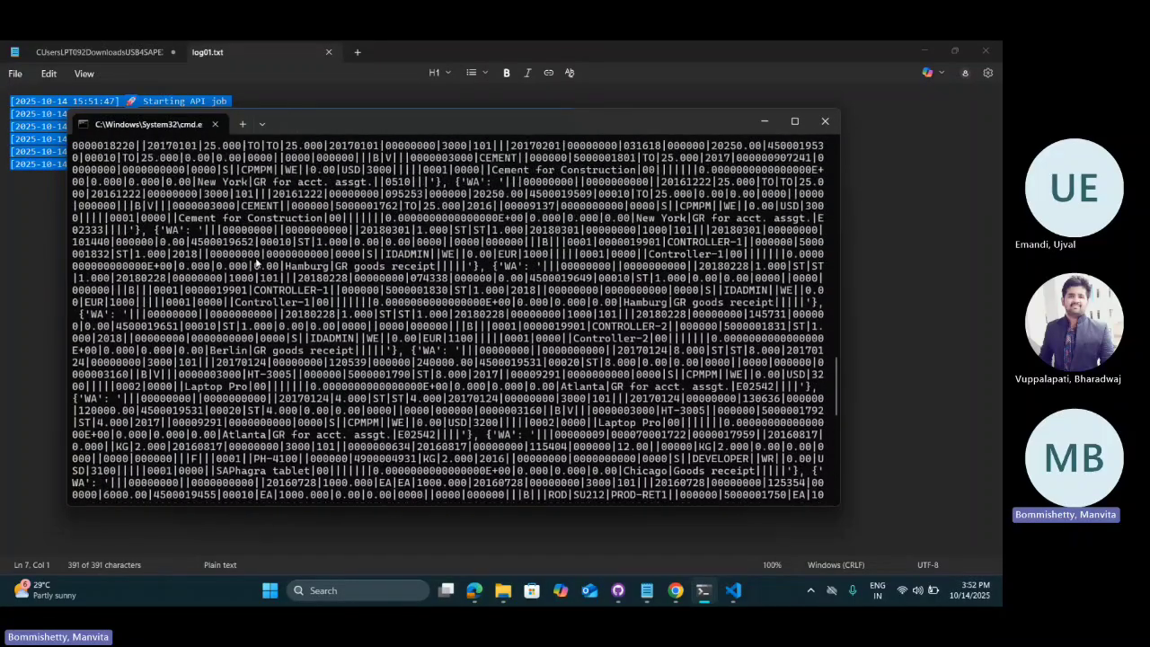
scroll(258, 264, "up", 20)
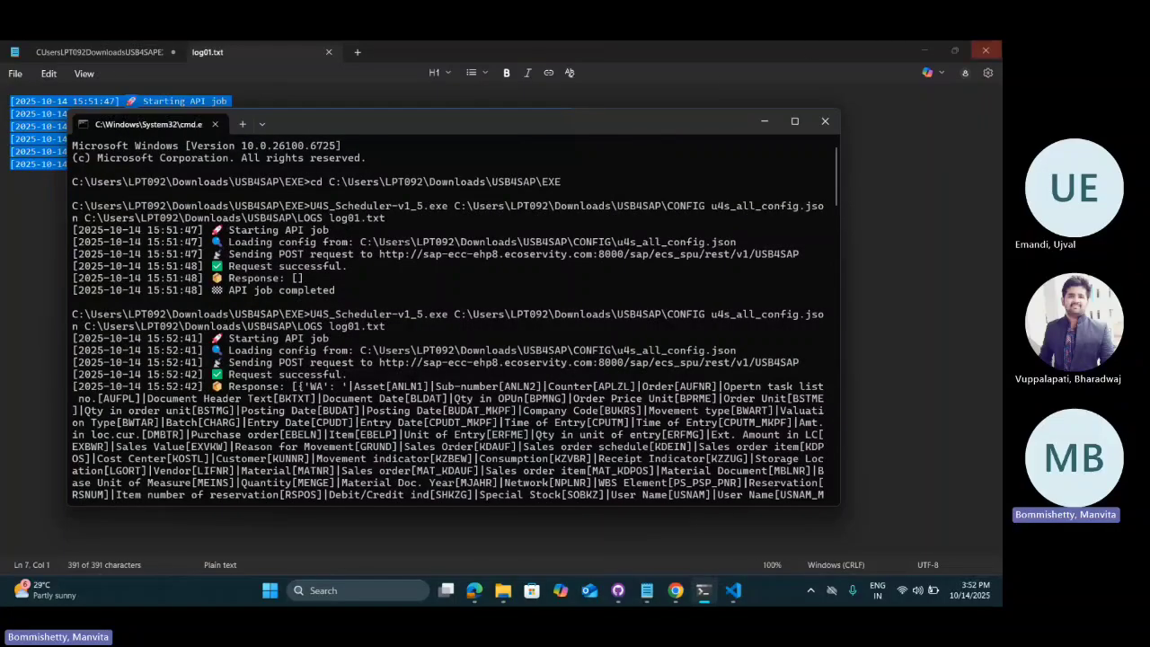
Step: Close the Notepad window showing the old log and reopen log01.txt from the LOGS folder
left_click(997, 45)
left_click(911, 480)
mouse_move(662, 593)
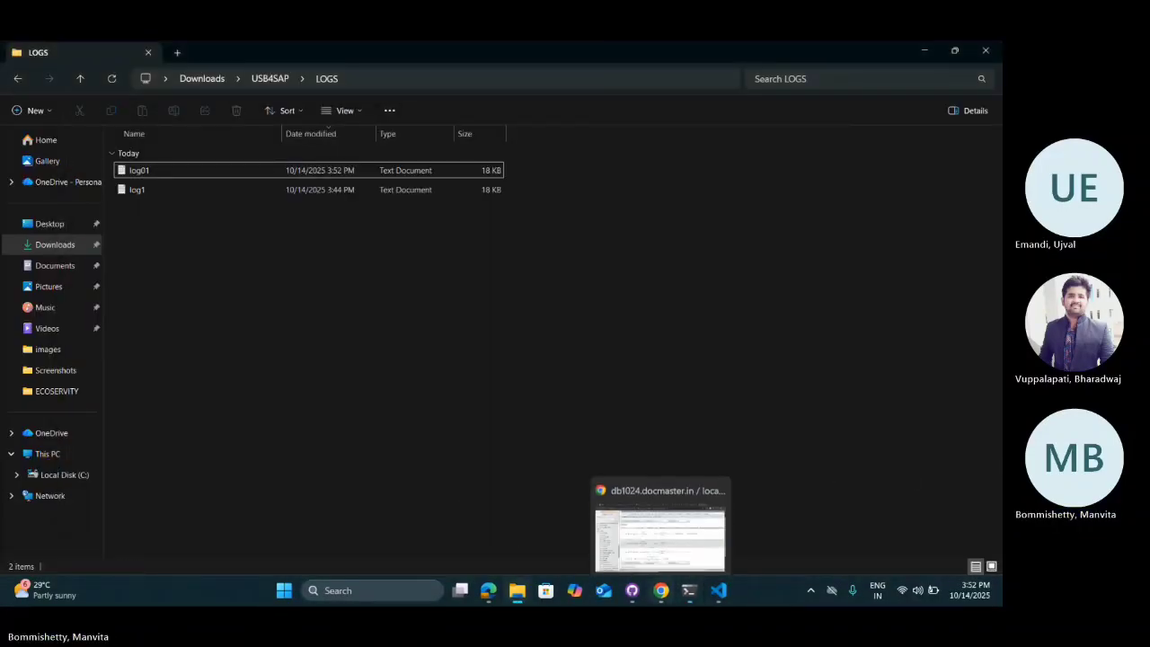
double_click(236, 167)
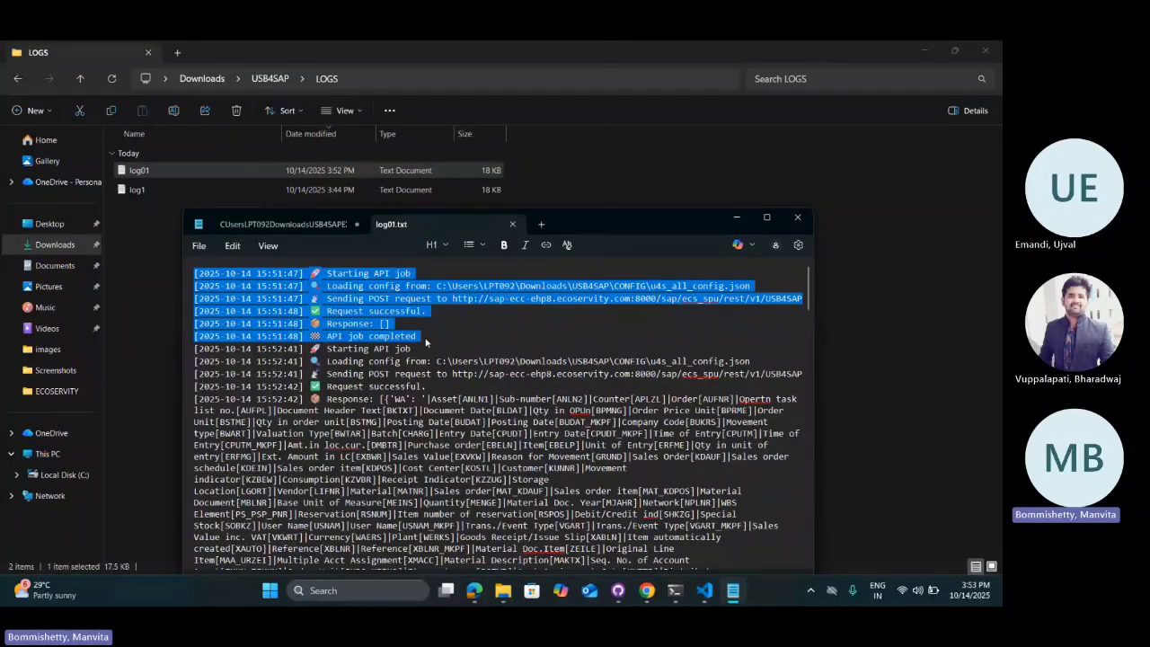
Step: Insert a line break after the first run's entries in log01.txt and review the second run's response data
left_click(429, 339)
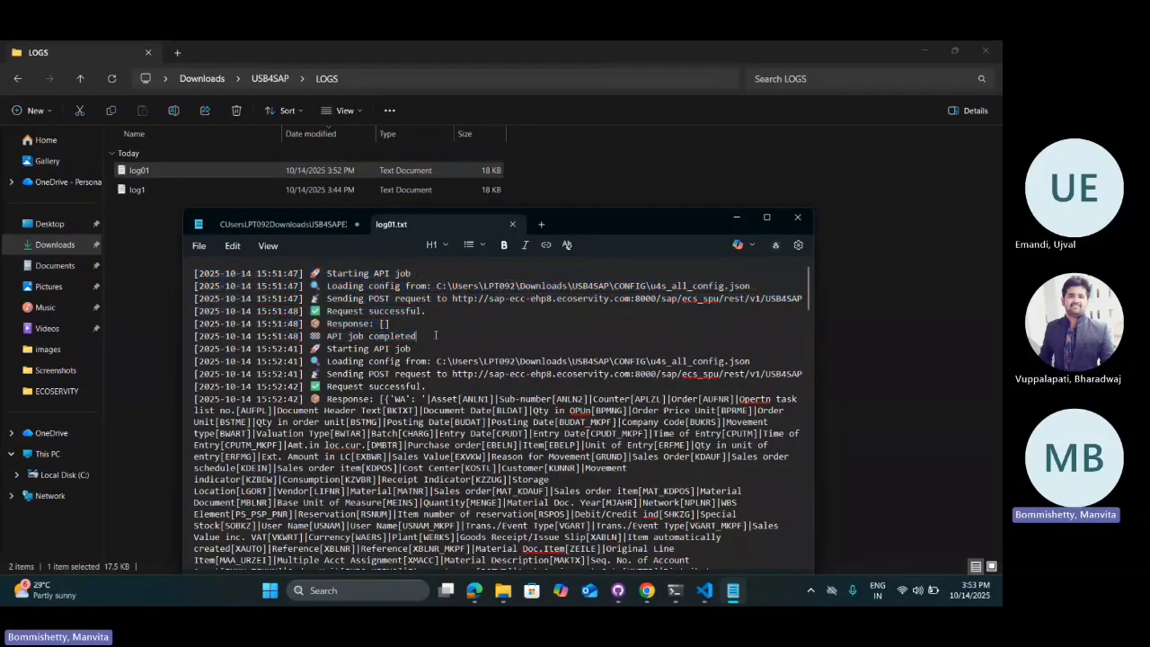
key("Return")
scroll(351, 468, "down", 3)
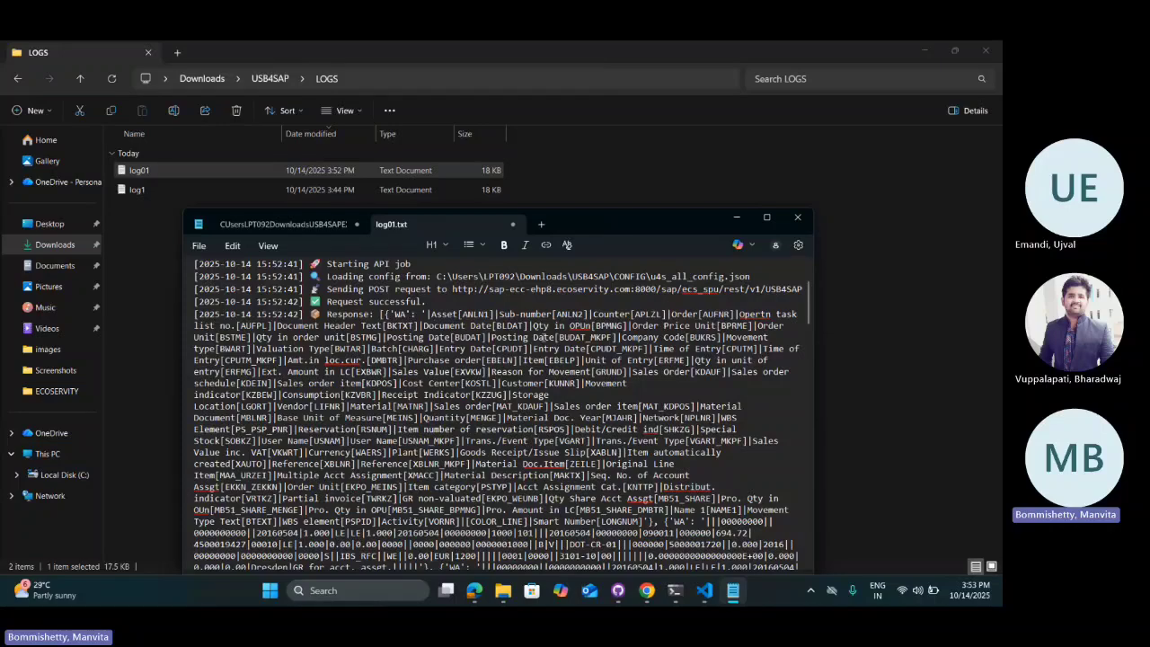
scroll(543, 335, "down", 5)
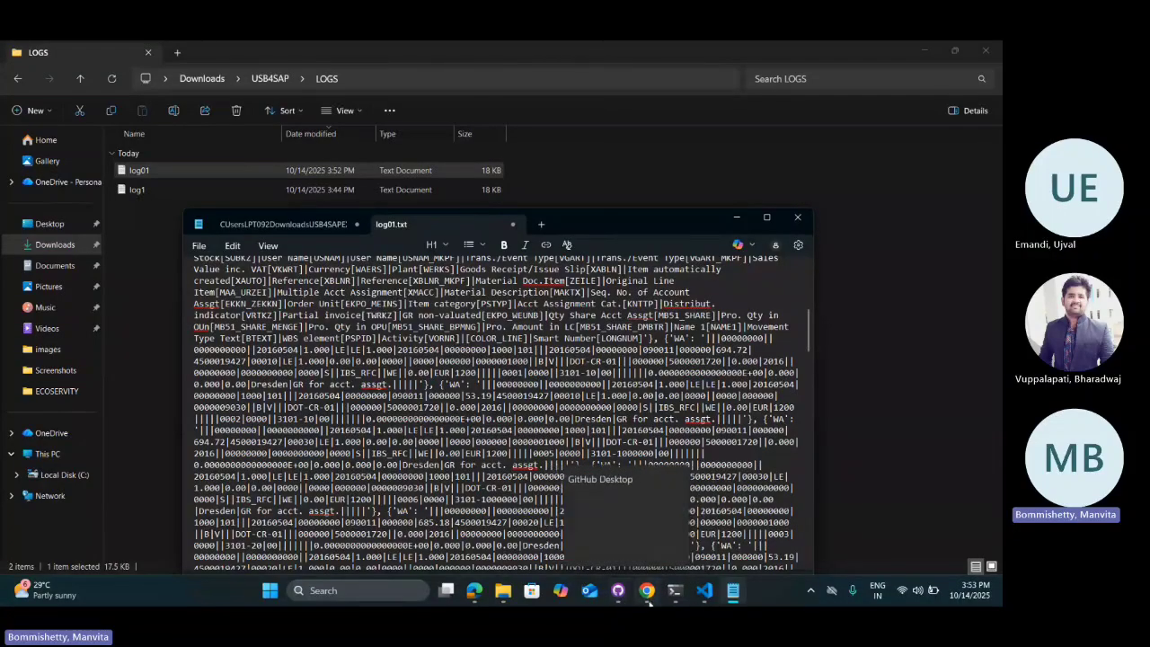
Step: Switch to the Teams meeting in the browser and stop its recording and transcription
mouse_move(649, 602)
mouse_move(474, 593)
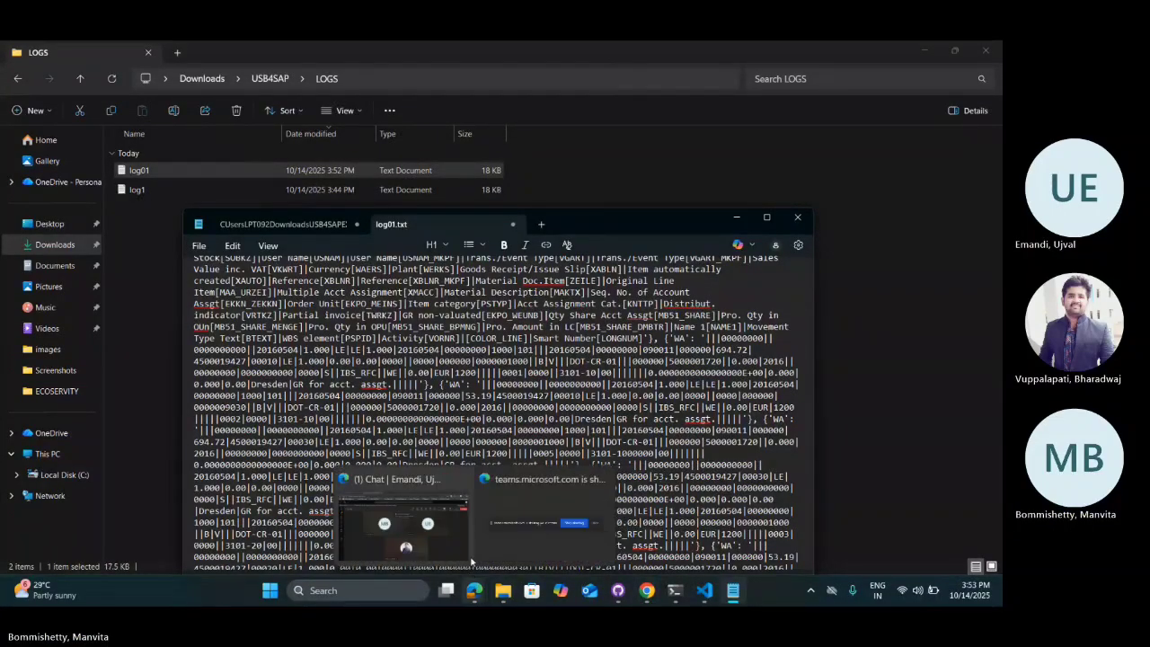
left_click(413, 541)
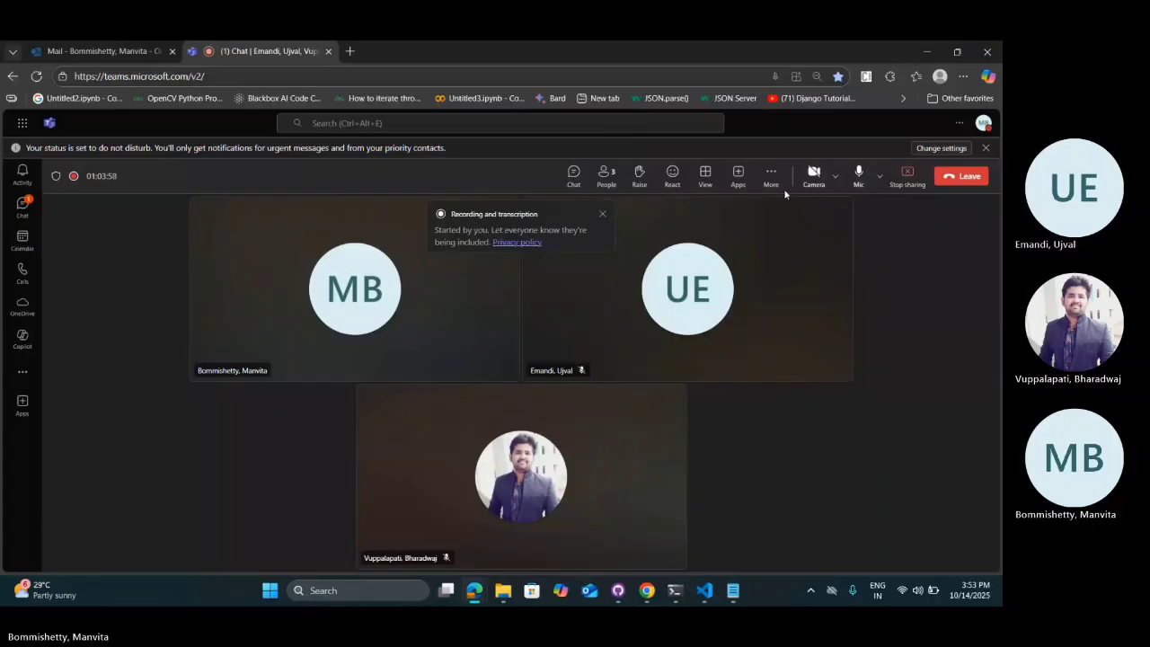
left_click(776, 185)
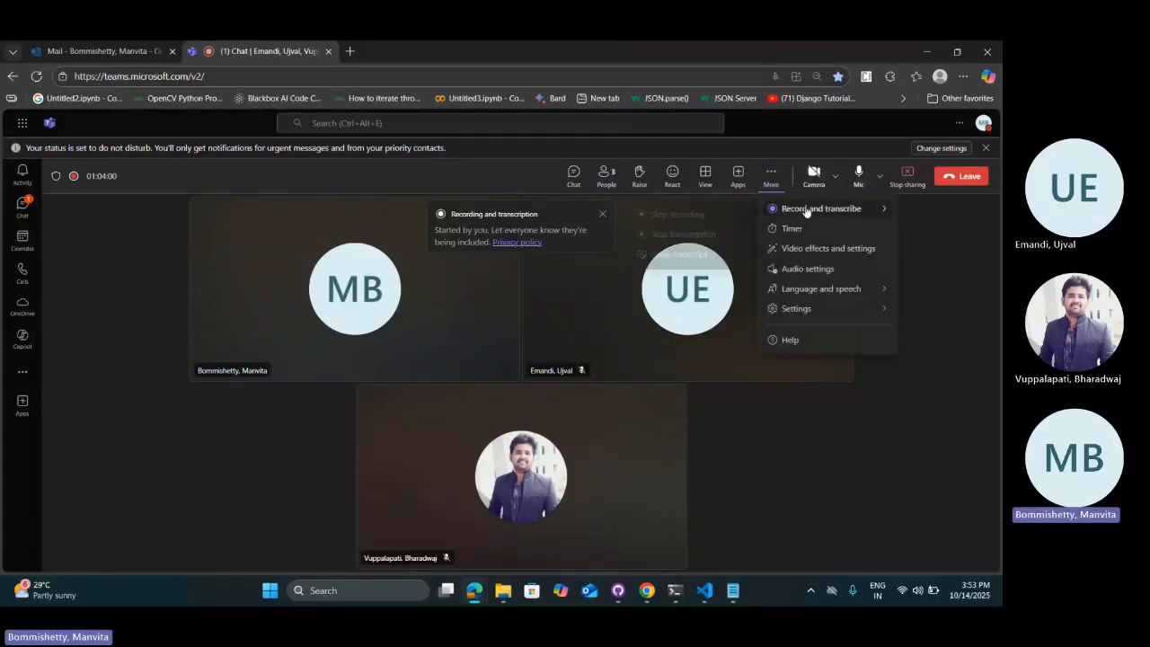
left_click(724, 215)
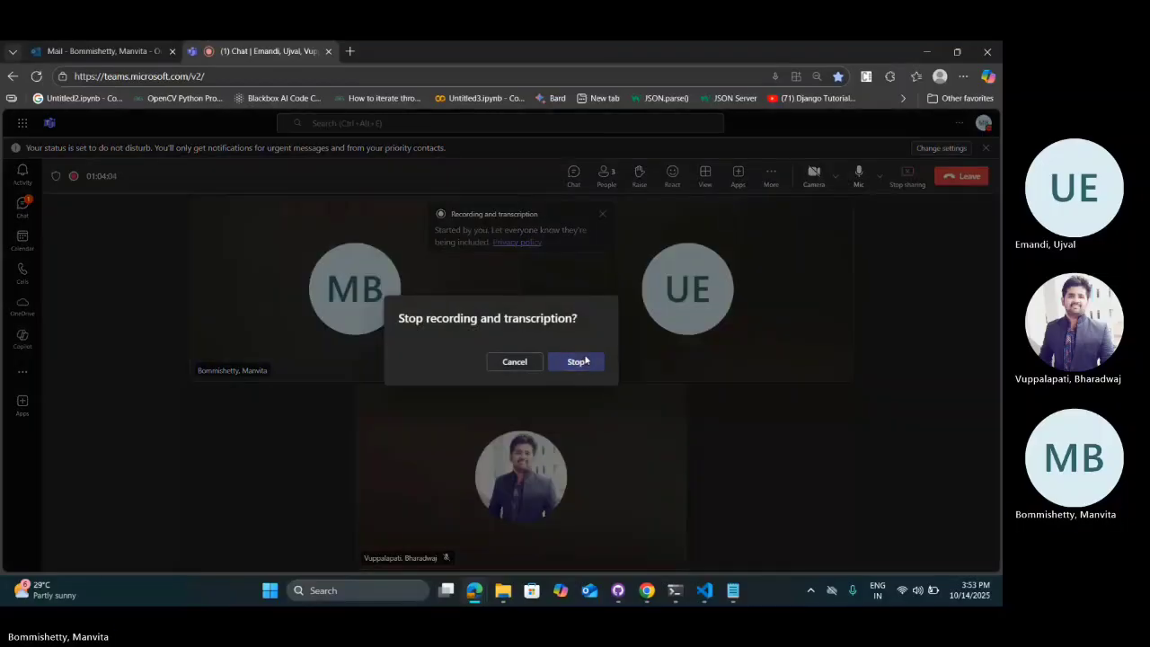
left_click(584, 360)
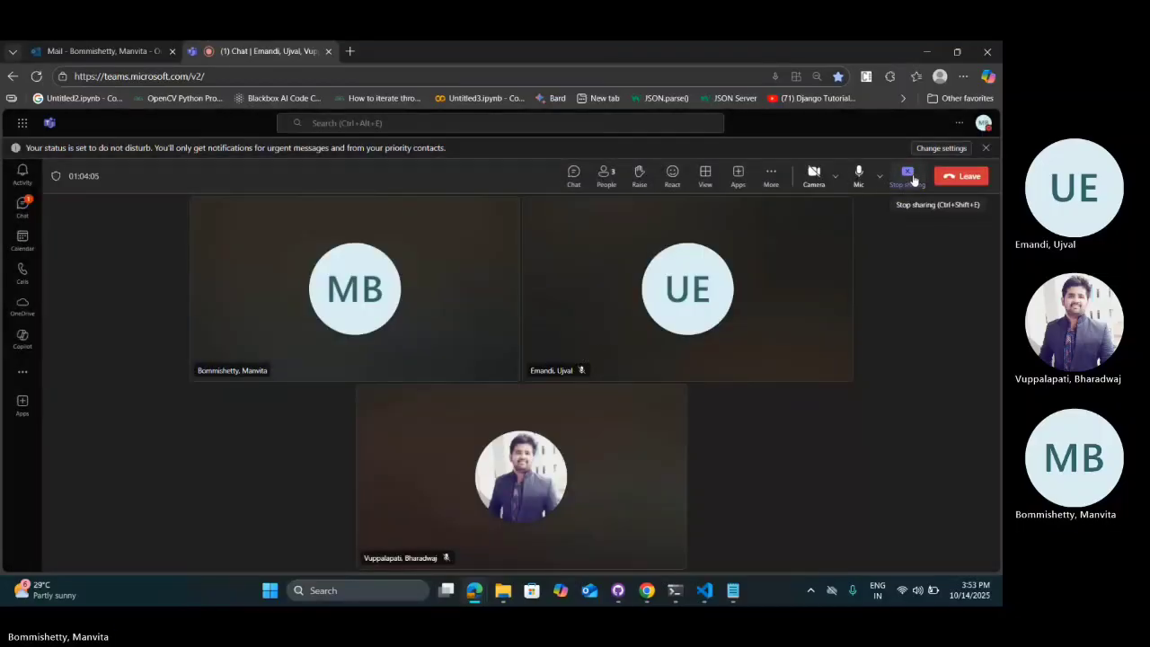